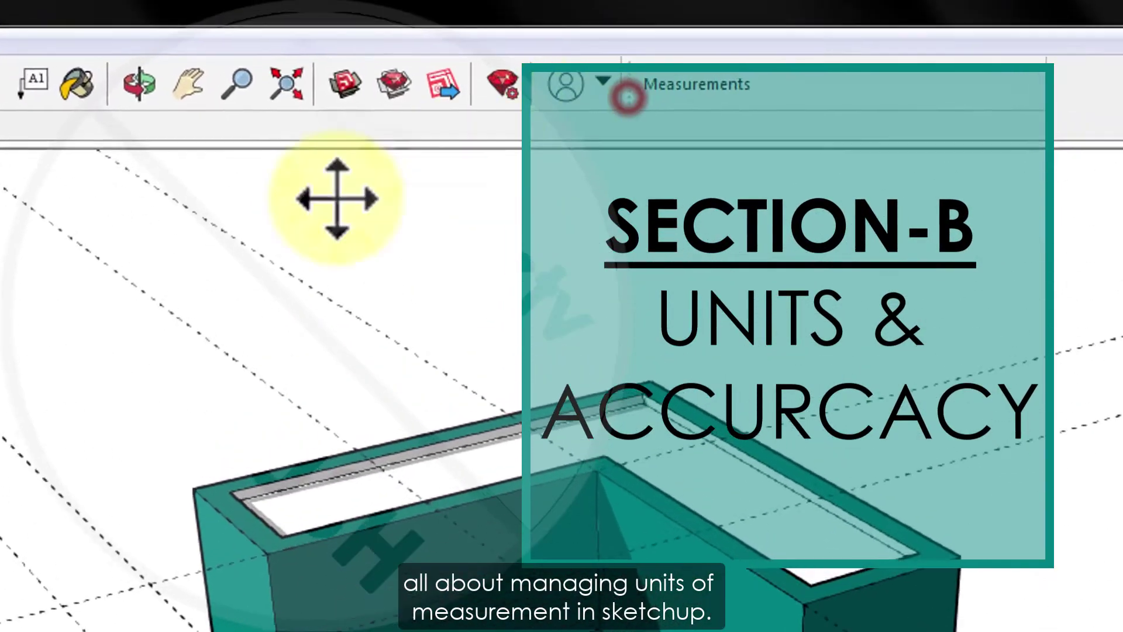
Activate the Line, Arc, Rectangle, Push/Pull, Move, Rotate, Scale and Tape Measure tools in turn to examine what the Measurements box asks for.
{"action": "left_click", "coordinate": [151, 93]}
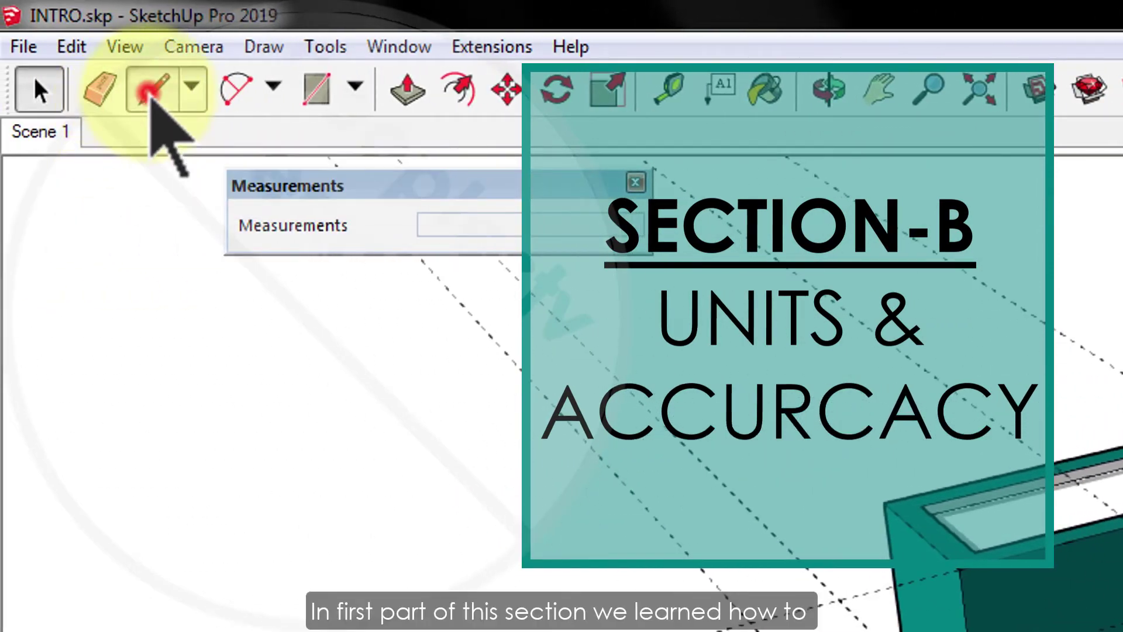
{"action": "left_click", "coordinate": [236, 89]}
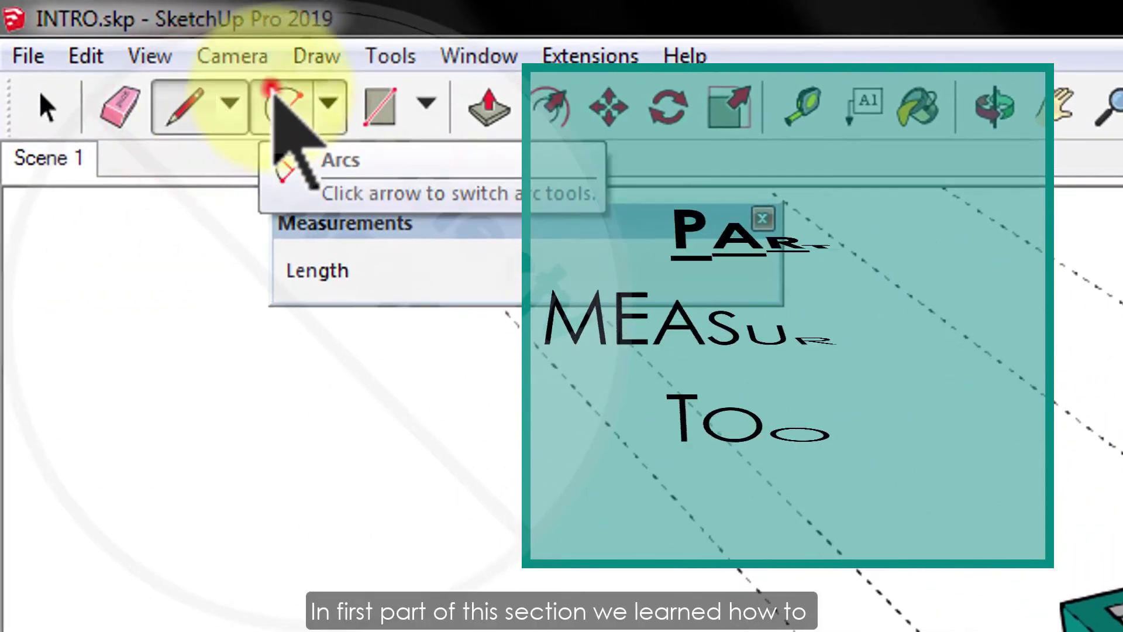
{"action": "left_click", "coordinate": [387, 103]}
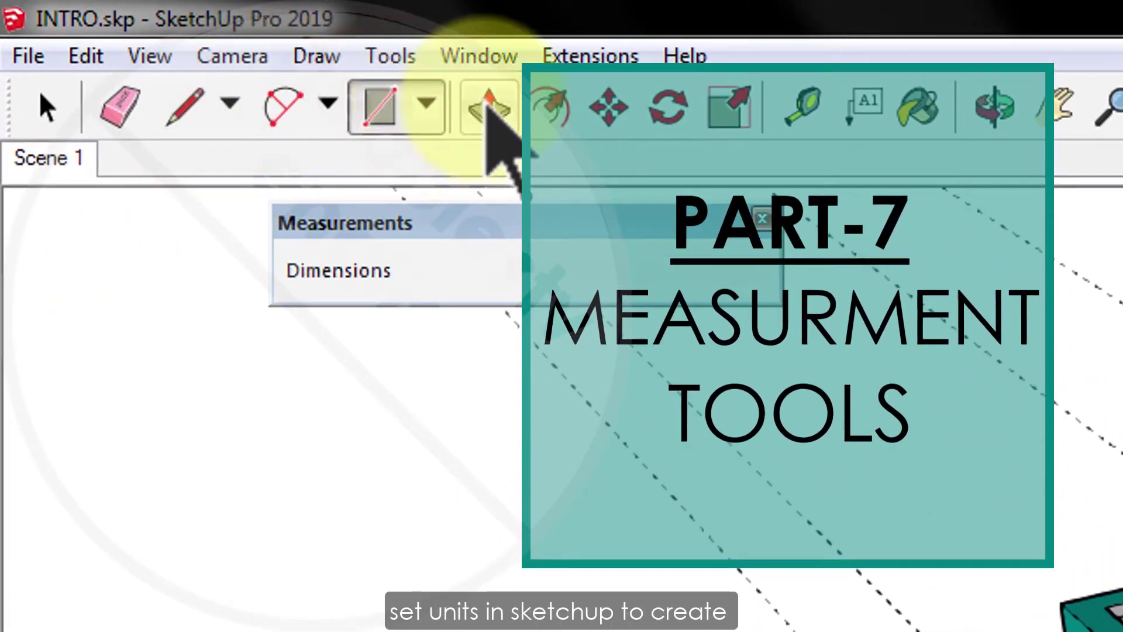
{"action": "left_click", "coordinate": [487, 105]}
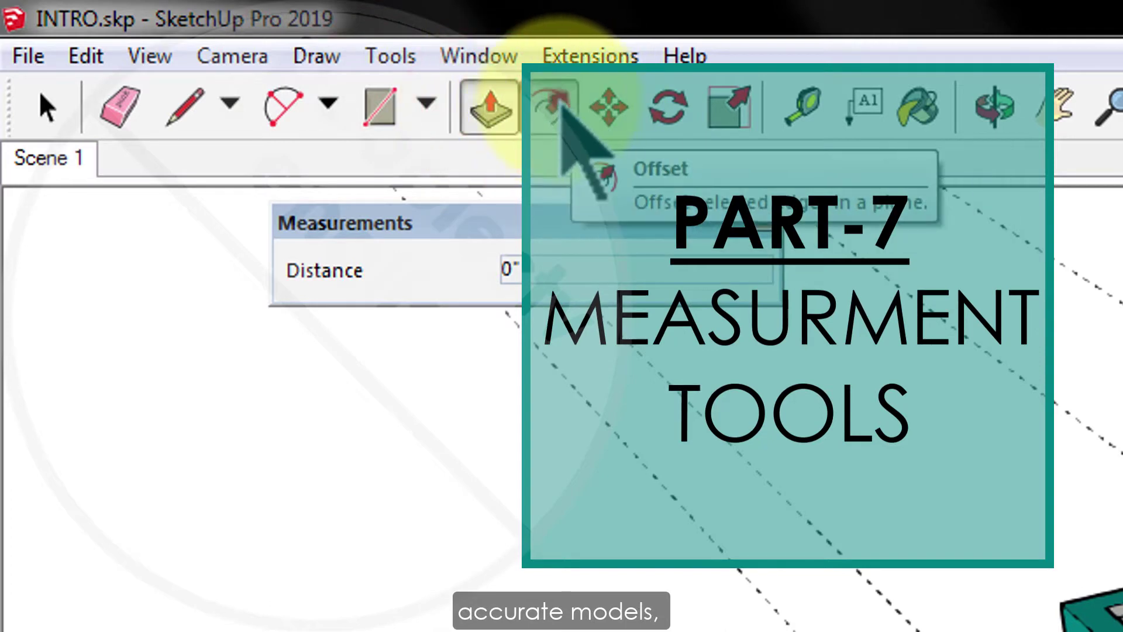
{"action": "left_click", "coordinate": [607, 107]}
{"action": "left_click", "coordinate": [670, 106]}
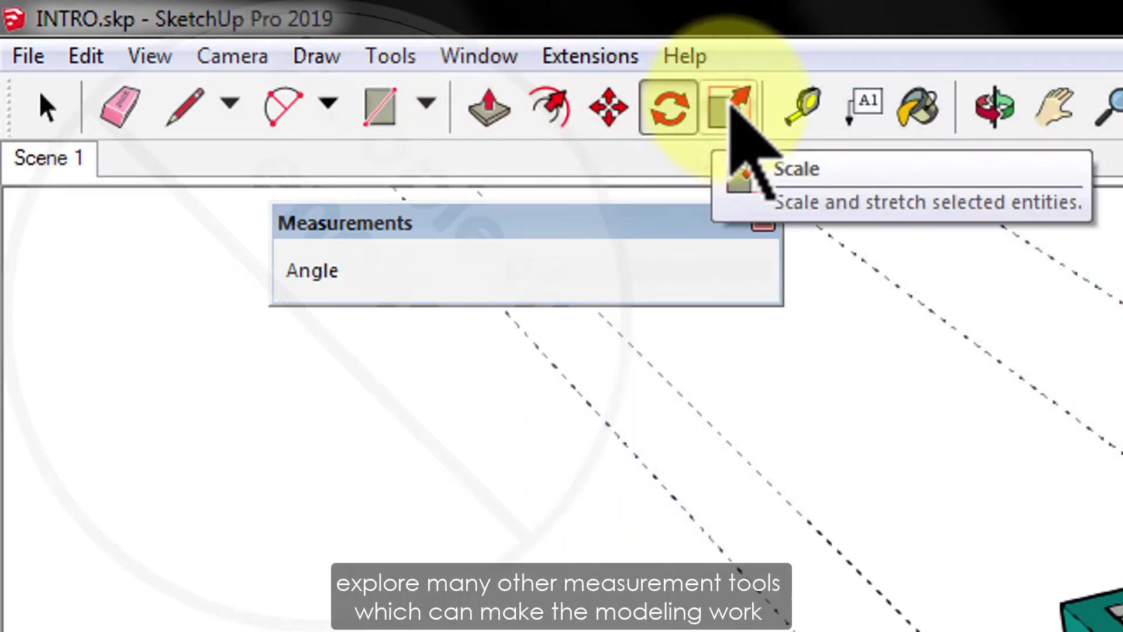
{"action": "left_click", "coordinate": [730, 107]}
{"action": "left_click", "coordinate": [802, 106]}
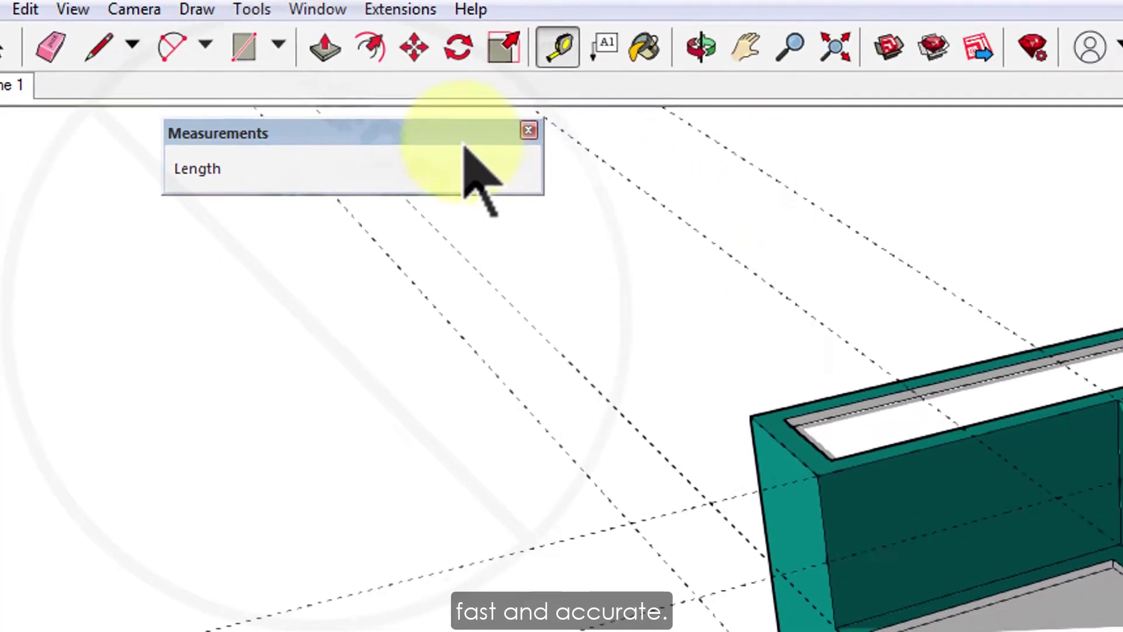
{"action": "left_click", "coordinate": [392, 151]}
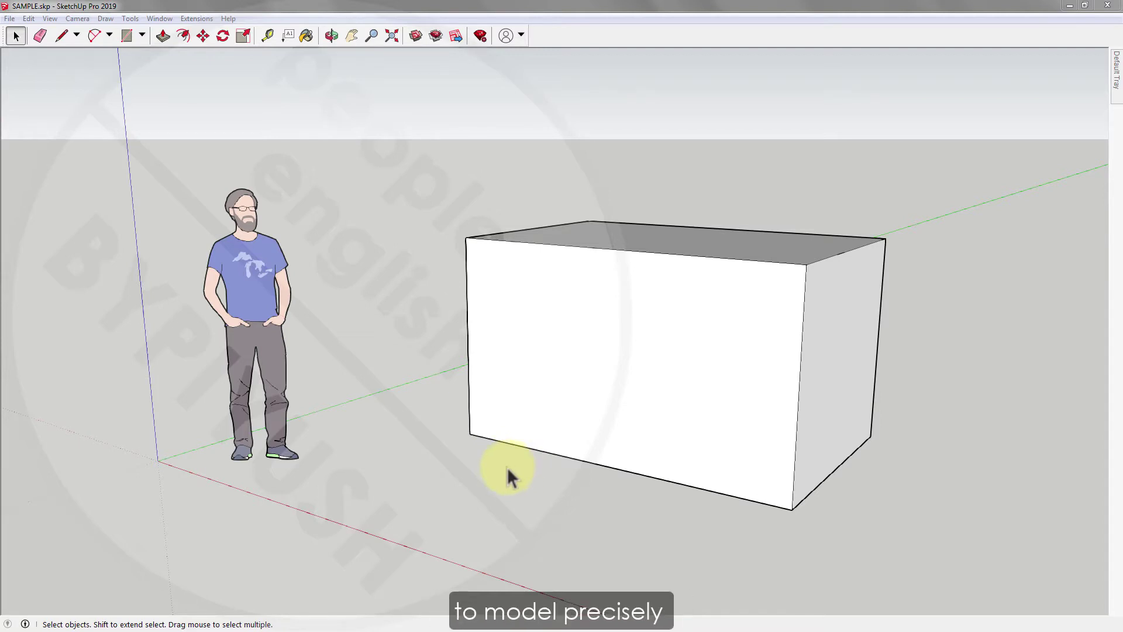
Measure the box's top front edge from corner to corner with the Tape Measure tool.
{"action": "left_click", "coordinate": [507, 467]}
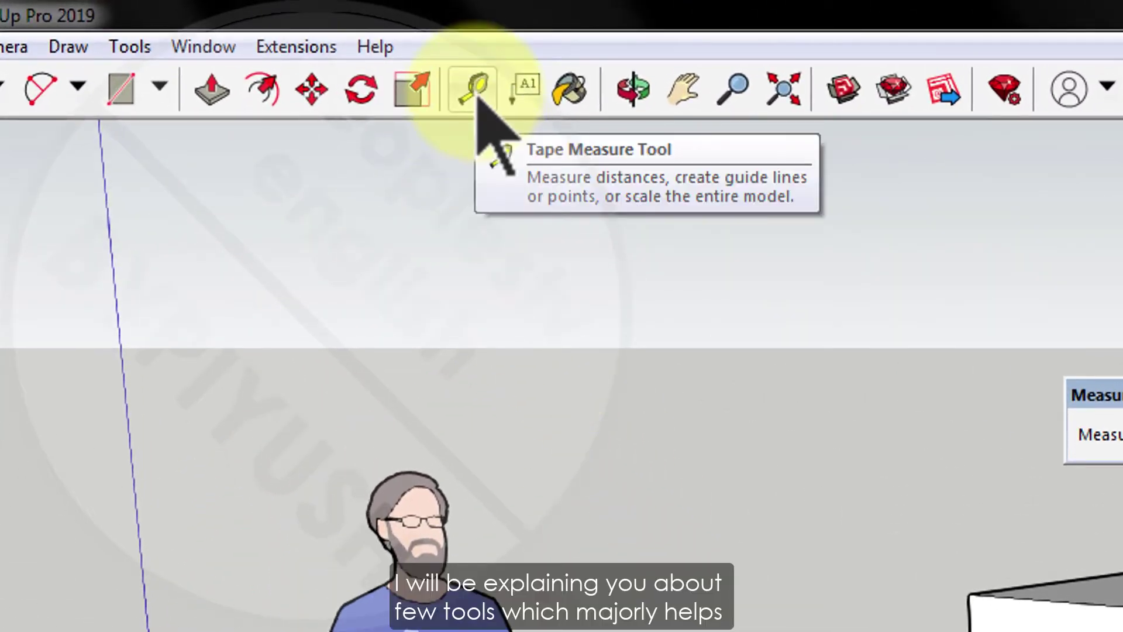
{"action": "left_click", "coordinate": [478, 96]}
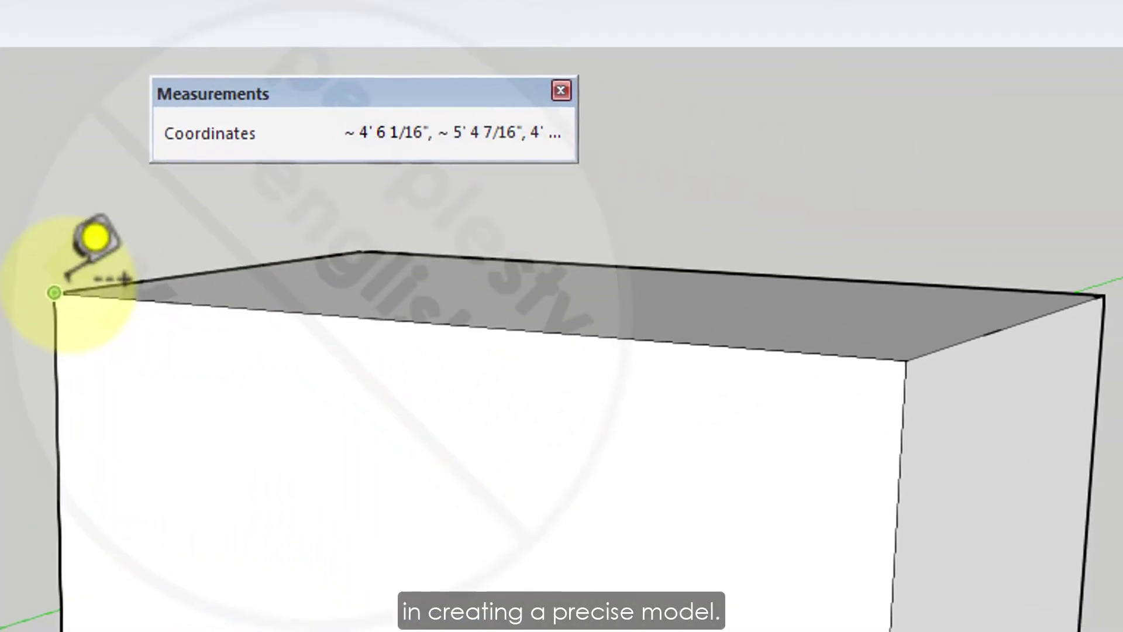
{"action": "left_click", "coordinate": [54, 292]}
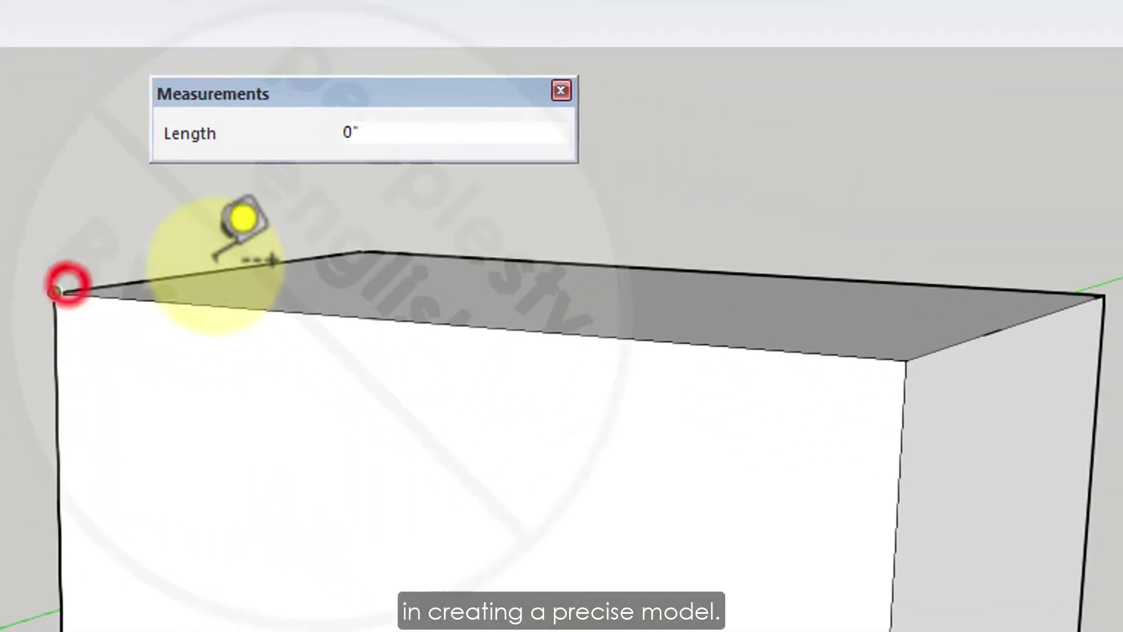
{"action": "left_click", "coordinate": [905, 359]}
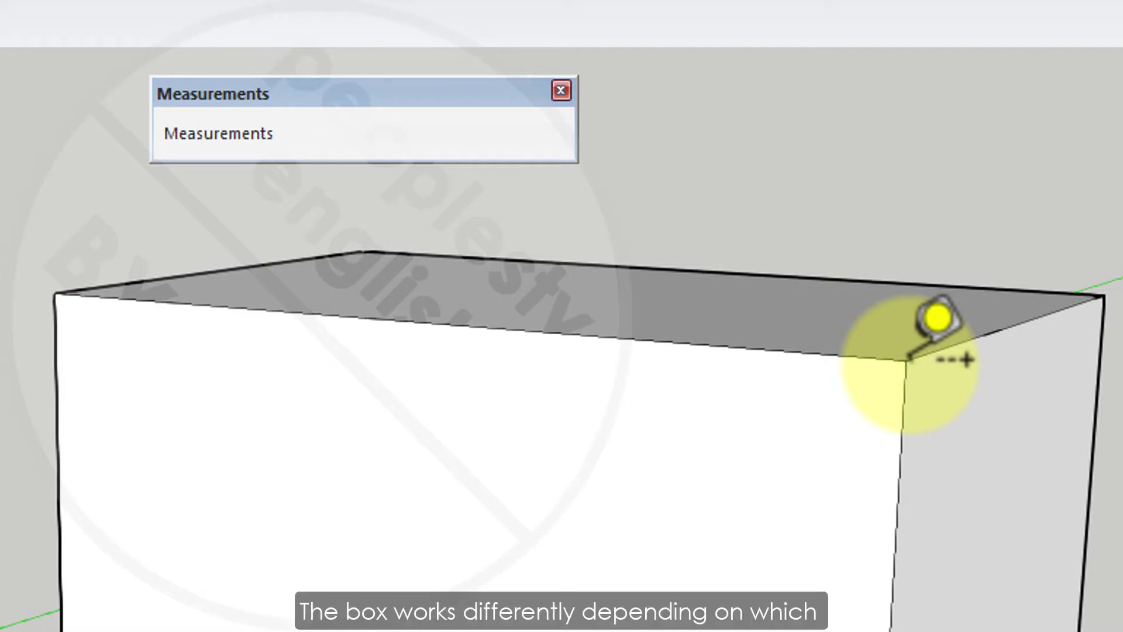
{"action": "key", "text": "o"}
{"action": "mouse_move", "coordinate": [679, 416]}
{"action": "left_mouse_down"}
{"action": "mouse_move", "coordinate": [691, 631]}
{"action": "mouse_move", "coordinate": [702, 631]}
{"action": "left_mouse_up"}
{"action": "key", "text": "space"}
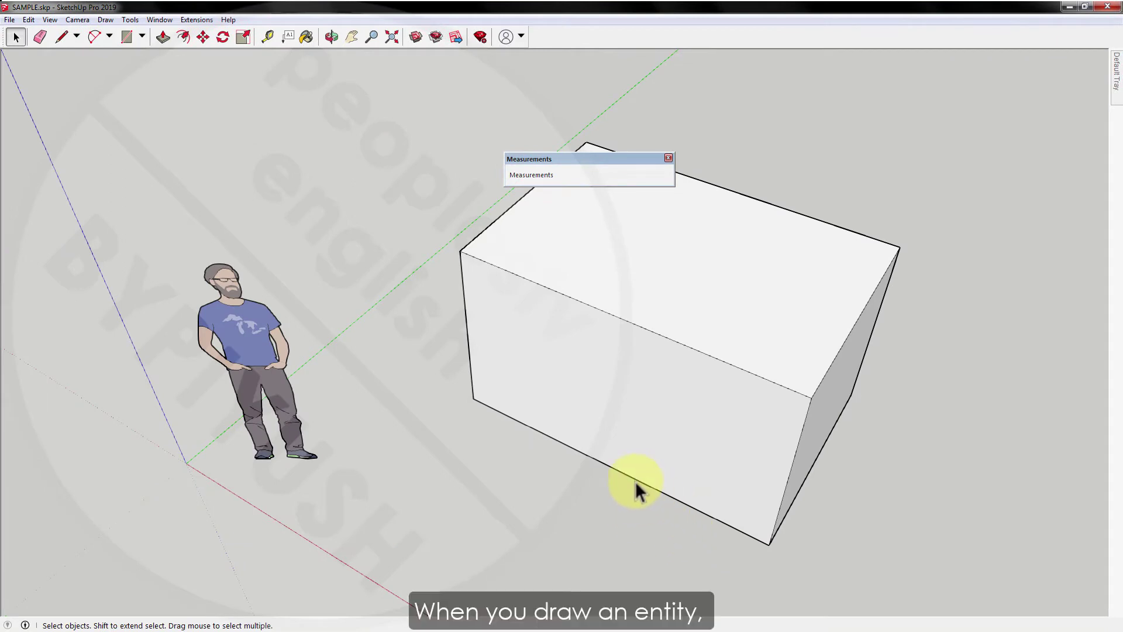
{"action": "scroll", "coordinate": [635, 501], "scroll_direction": "down", "scroll_amount": 3}
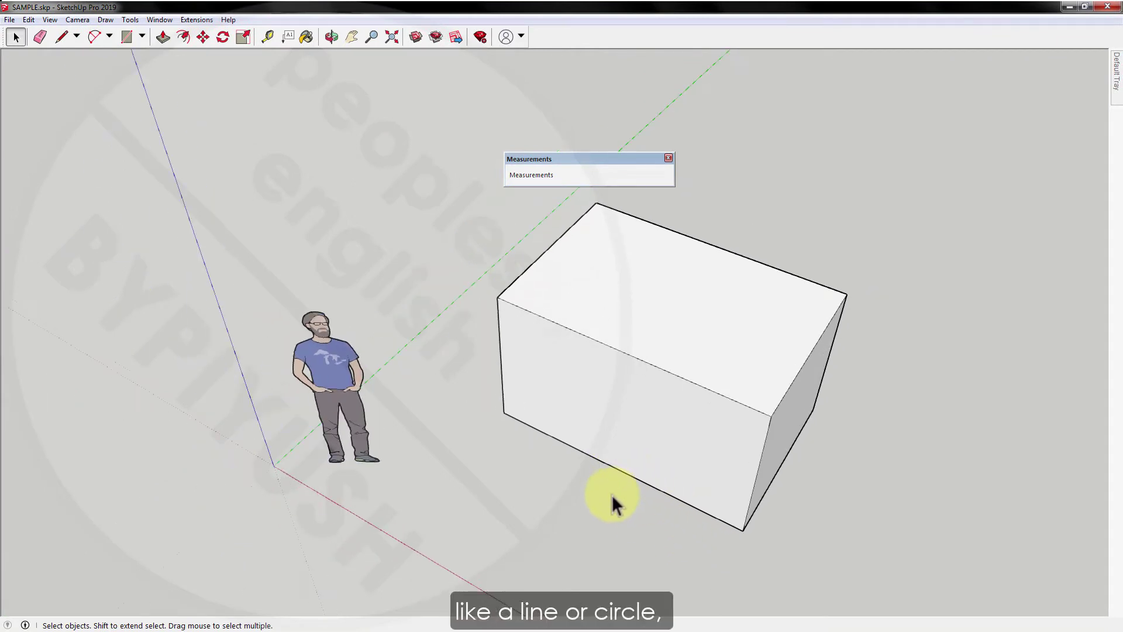
{"action": "scroll", "coordinate": [622, 249], "scroll_direction": "up", "scroll_amount": 2}
{"action": "scroll", "coordinate": [622, 249], "scroll_direction": "up", "scroll_amount": 1}
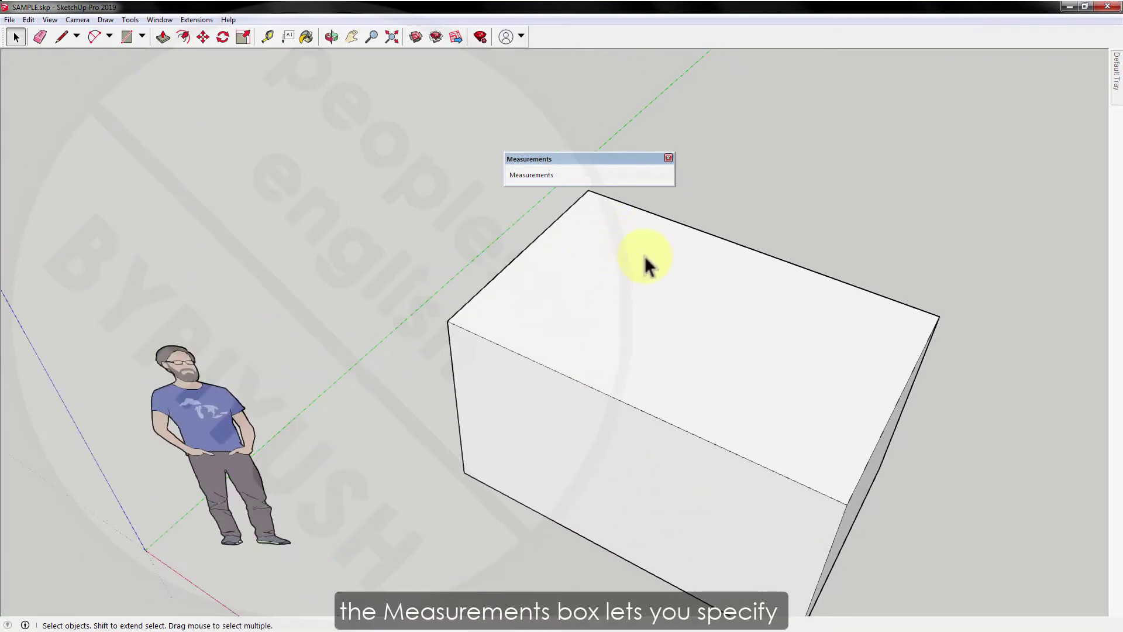
{"action": "middle_click_drag", "start_coordinate": [646, 258], "coordinate": [576, 308]}
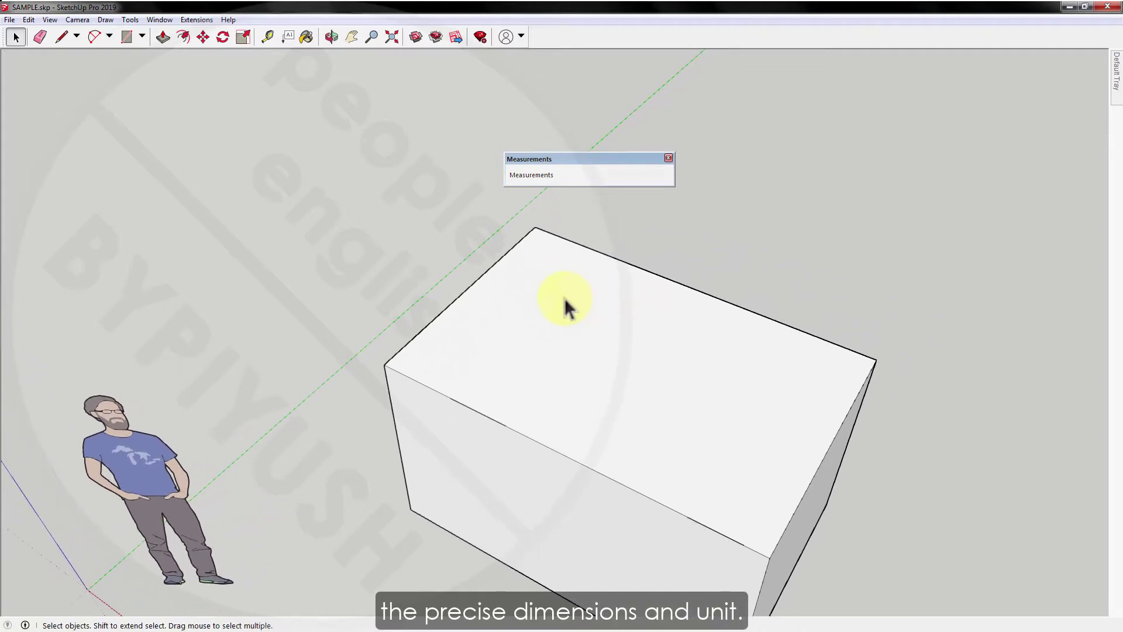
{"action": "key", "text": "l"}
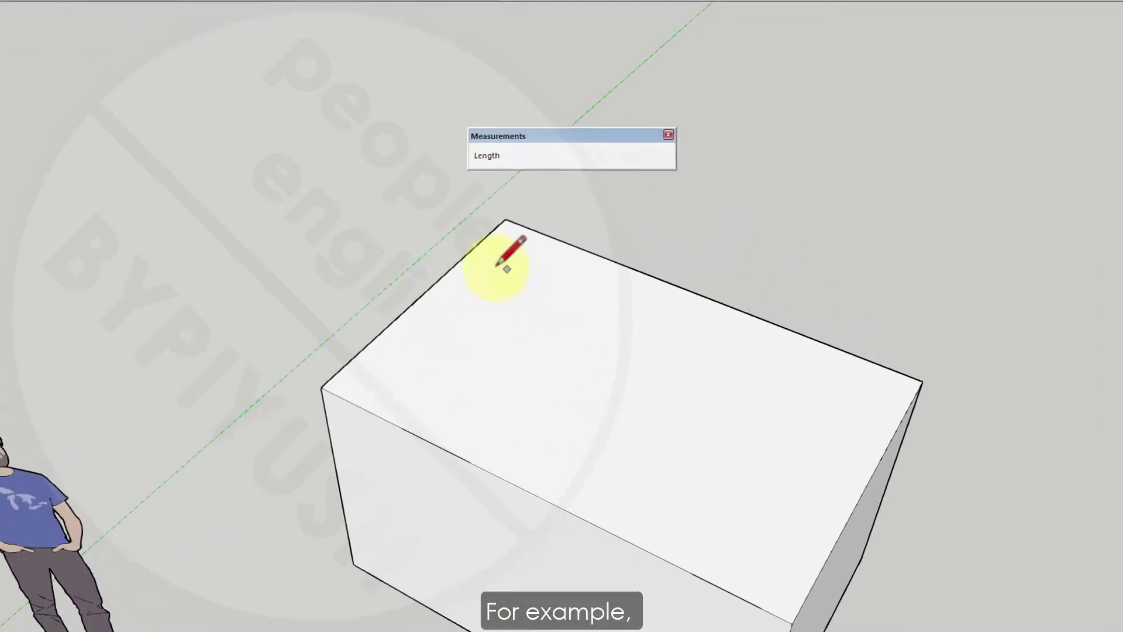
{"action": "left_click", "coordinate": [523, 266]}
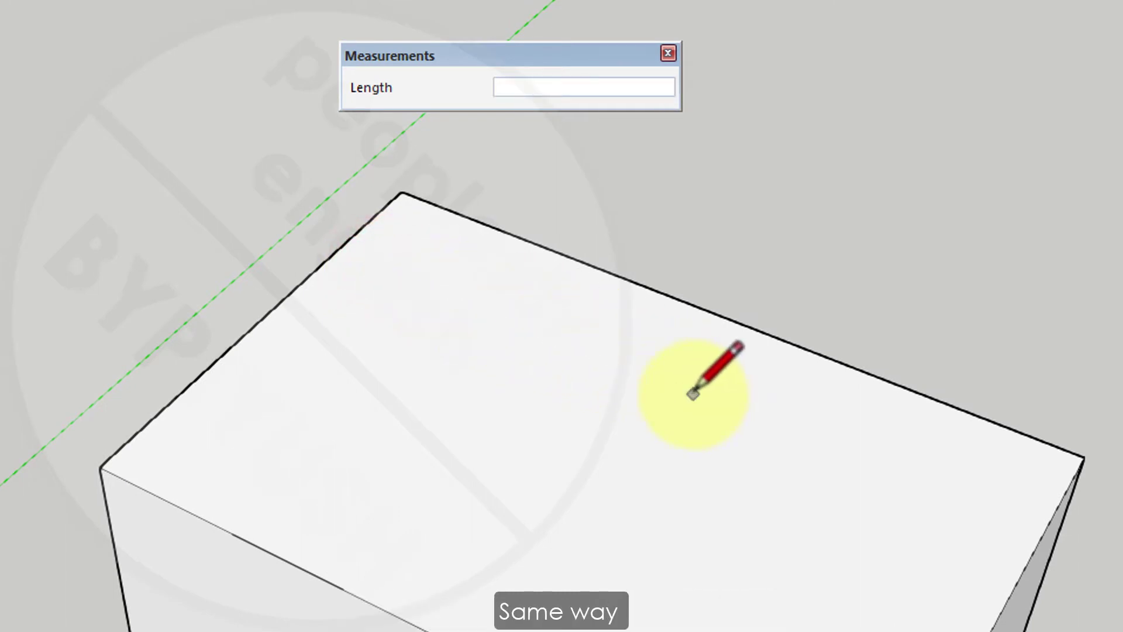
{"action": "key", "text": "space"}
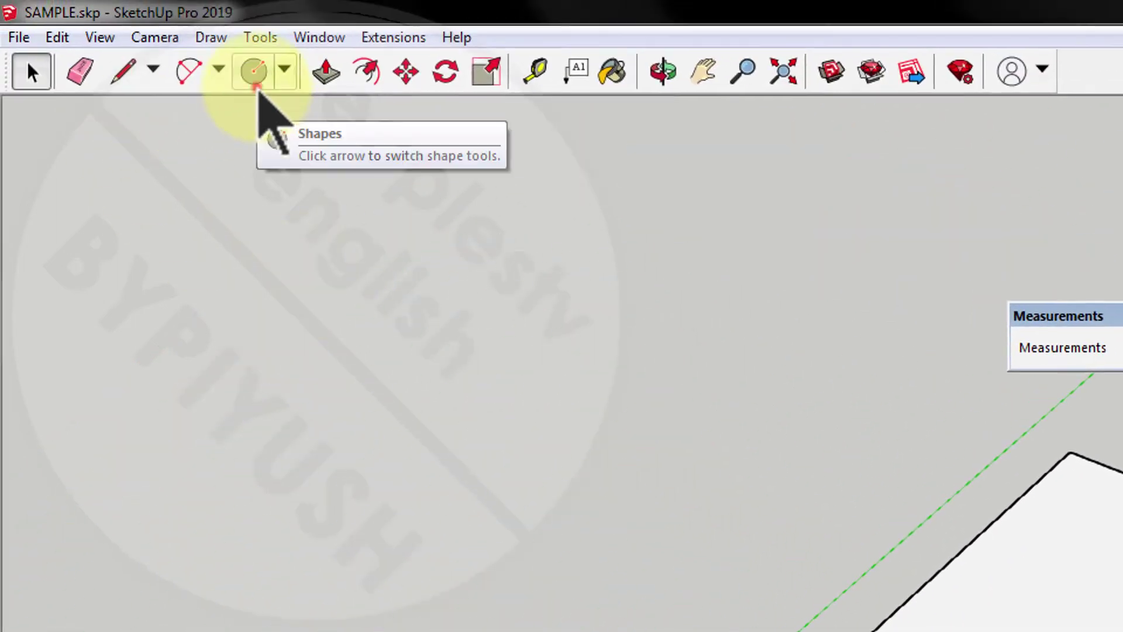
Draw a 24-sided circle with a radius of about 1' 5" near the back corner of the box's top face.
{"action": "left_click", "coordinate": [255, 75]}
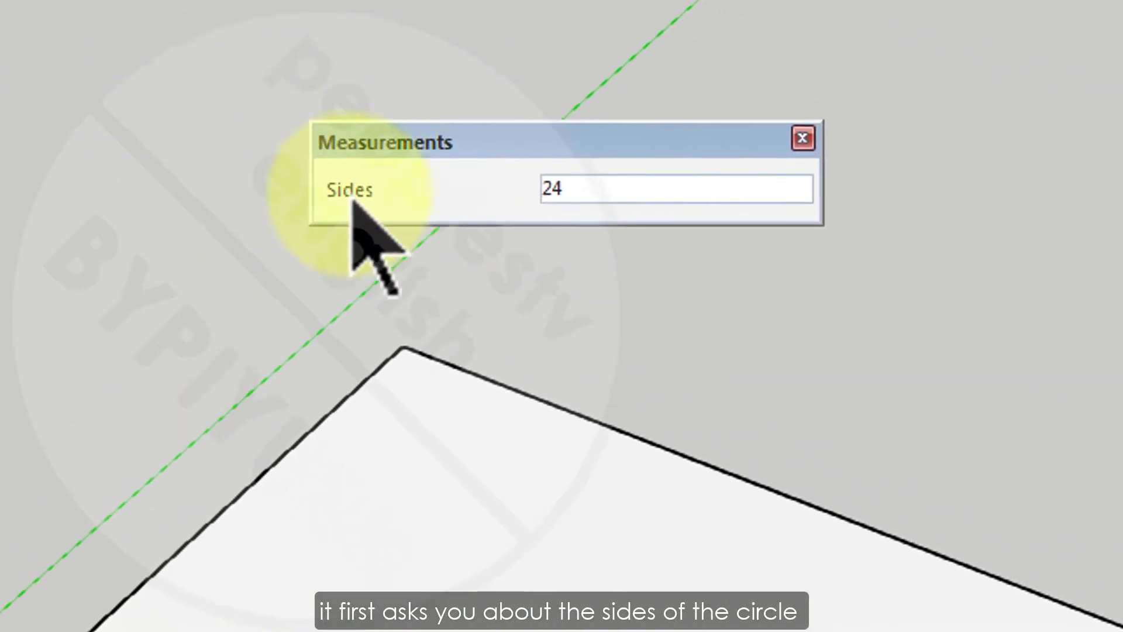
{"action": "left_click", "coordinate": [454, 455]}
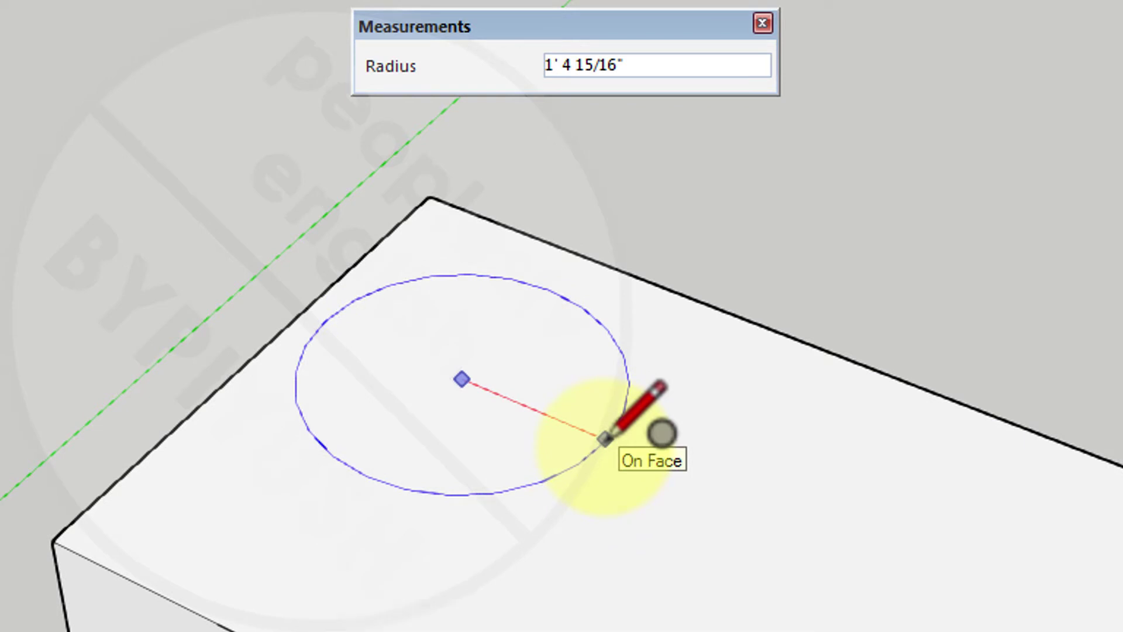
{"action": "left_click", "coordinate": [605, 438]}
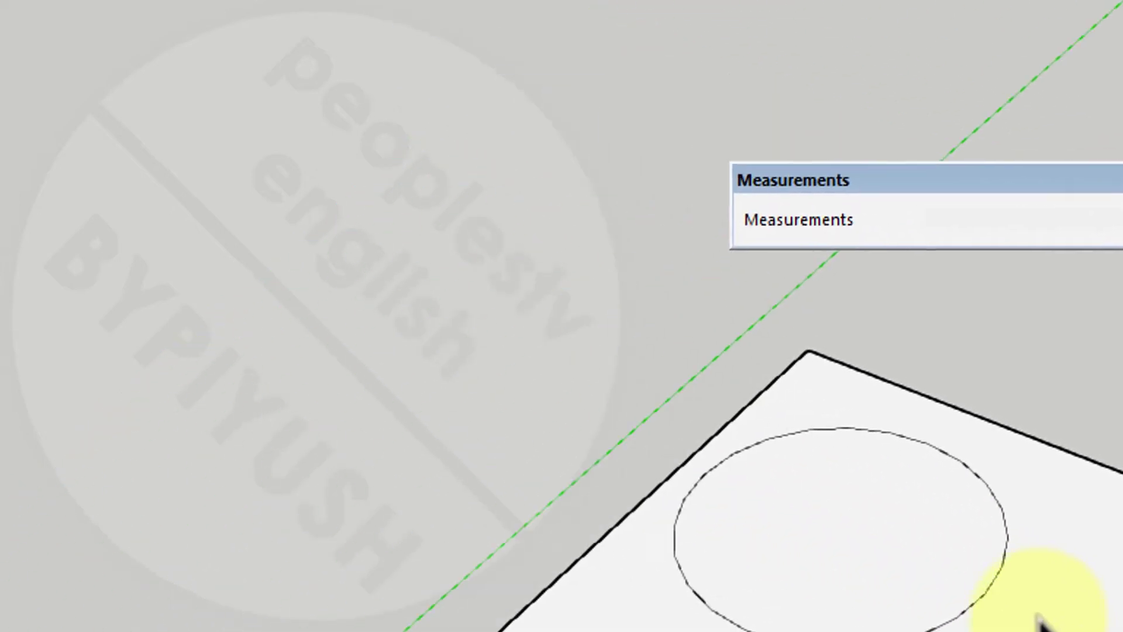
Draw a circle with a radius of 100 mm on the box's top face, beside the large circle.
{"action": "left_click", "coordinate": [321, 102]}
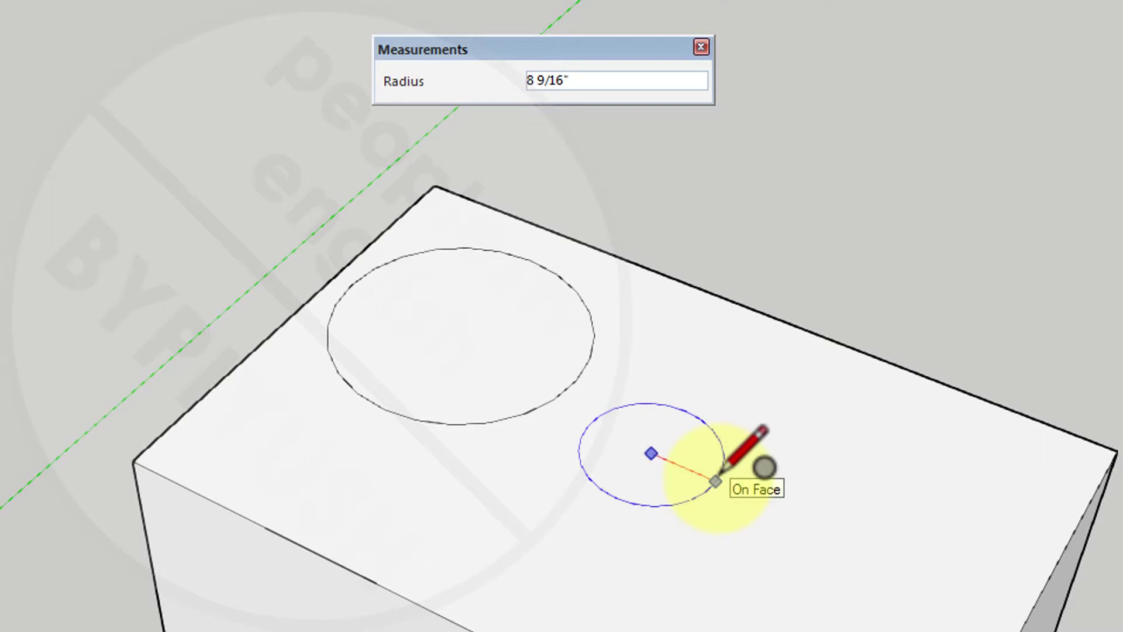
{"action": "scroll", "coordinate": [715, 481], "scroll_direction": "up", "scroll_amount": 5}
{"action": "type", "text": "100mm"}
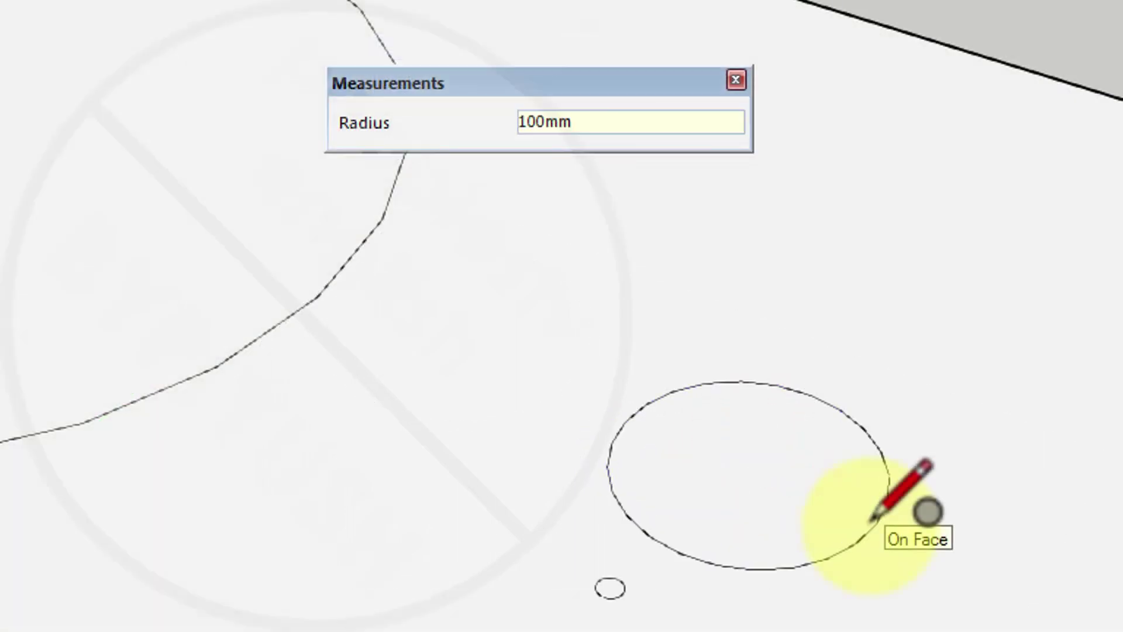
{"action": "key", "text": "Return"}
{"action": "key", "text": "space"}
Measure the radius of the 100 mm circle on the top face with the Tape Measure tool.
{"action": "scroll", "coordinate": [815, 553], "scroll_direction": "down", "scroll_amount": 6}
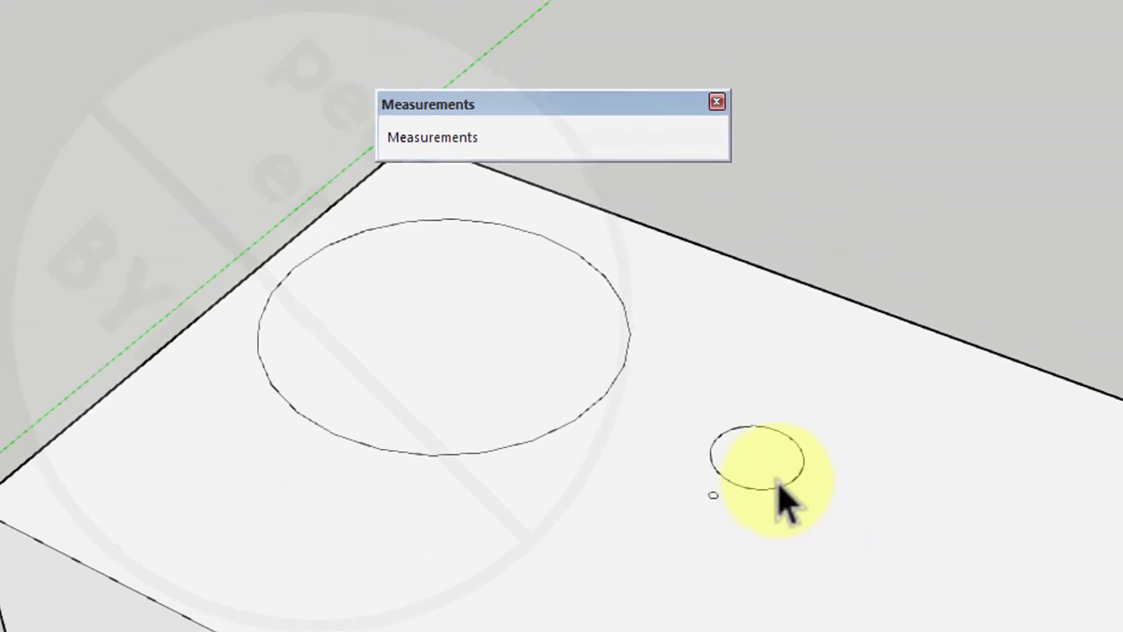
{"action": "middle_click_drag", "start_coordinate": [816, 561], "coordinate": [574, 629]}
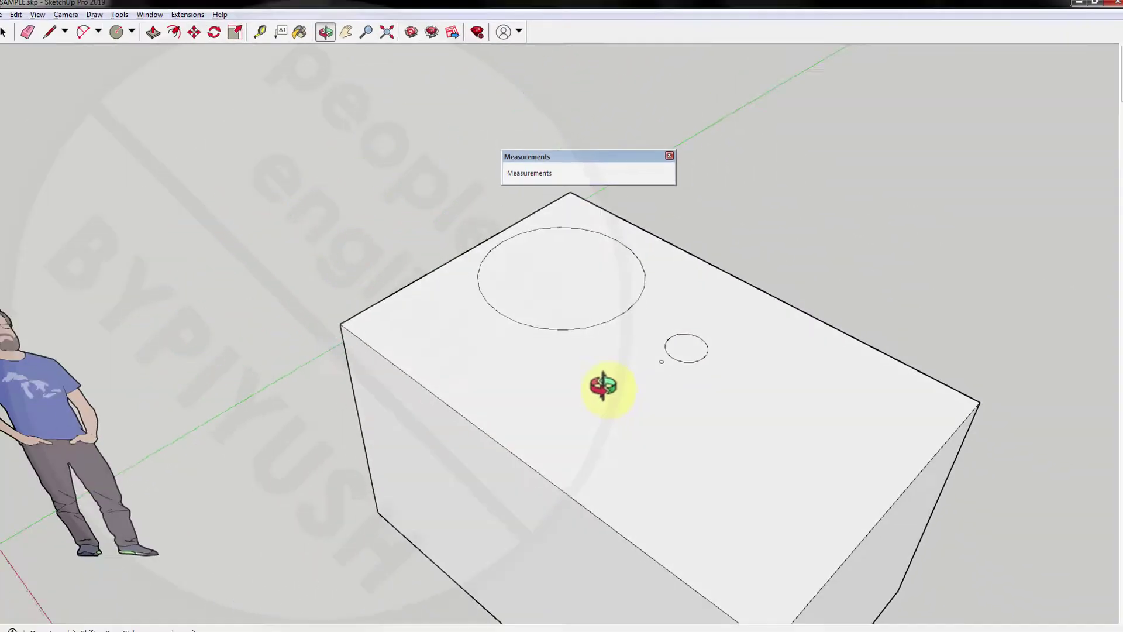
{"action": "mouse_move", "coordinate": [602, 386]}
{"action": "middle_mouse_down"}
{"action": "mouse_move", "coordinate": [572, 358]}
{"action": "mouse_move", "coordinate": [562, 306]}
{"action": "mouse_move", "coordinate": [574, 326]}
{"action": "middle_mouse_up"}
{"action": "scroll", "coordinate": [572, 359], "scroll_direction": "down", "scroll_amount": 3}
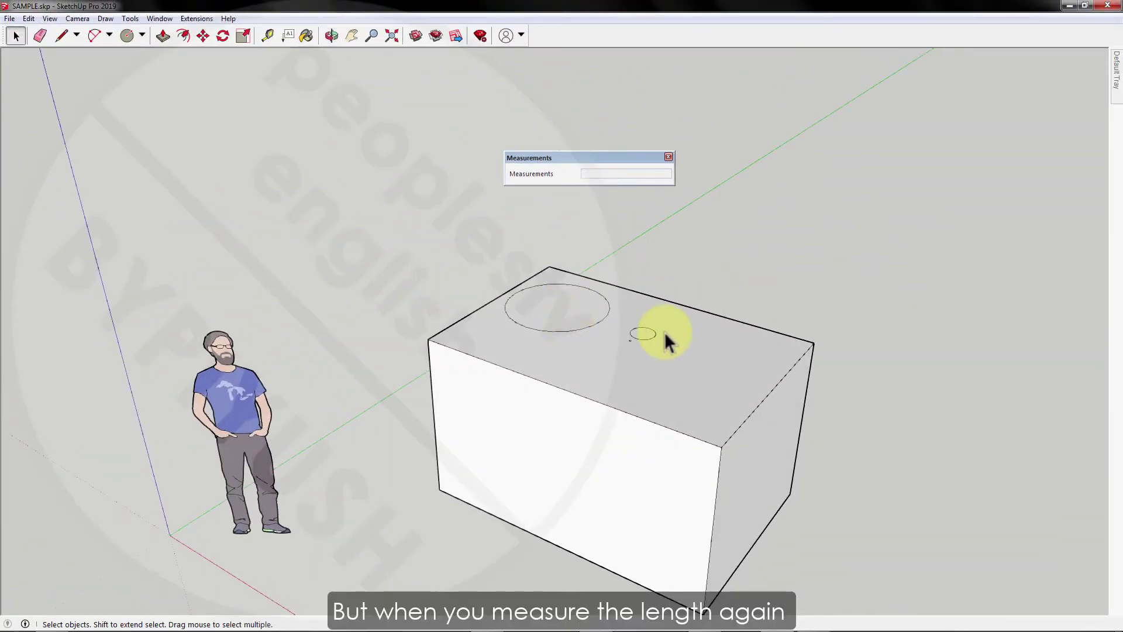
{"action": "scroll", "coordinate": [666, 335], "scroll_direction": "up", "scroll_amount": 8}
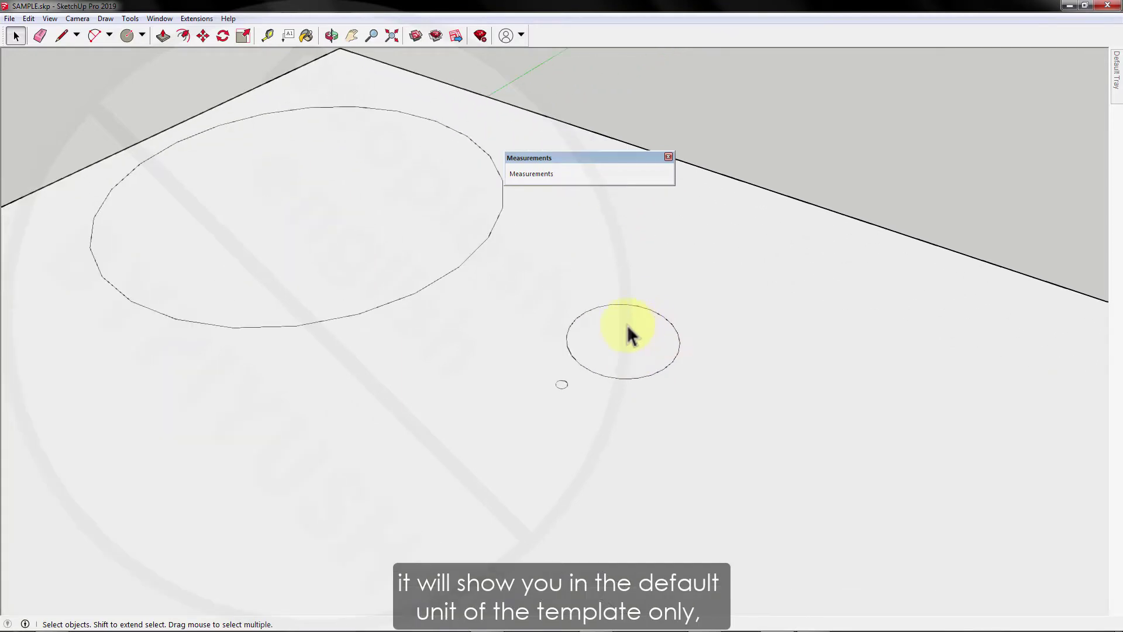
{"action": "left_click", "coordinate": [267, 36]}
{"action": "left_click", "coordinate": [306, 199]}
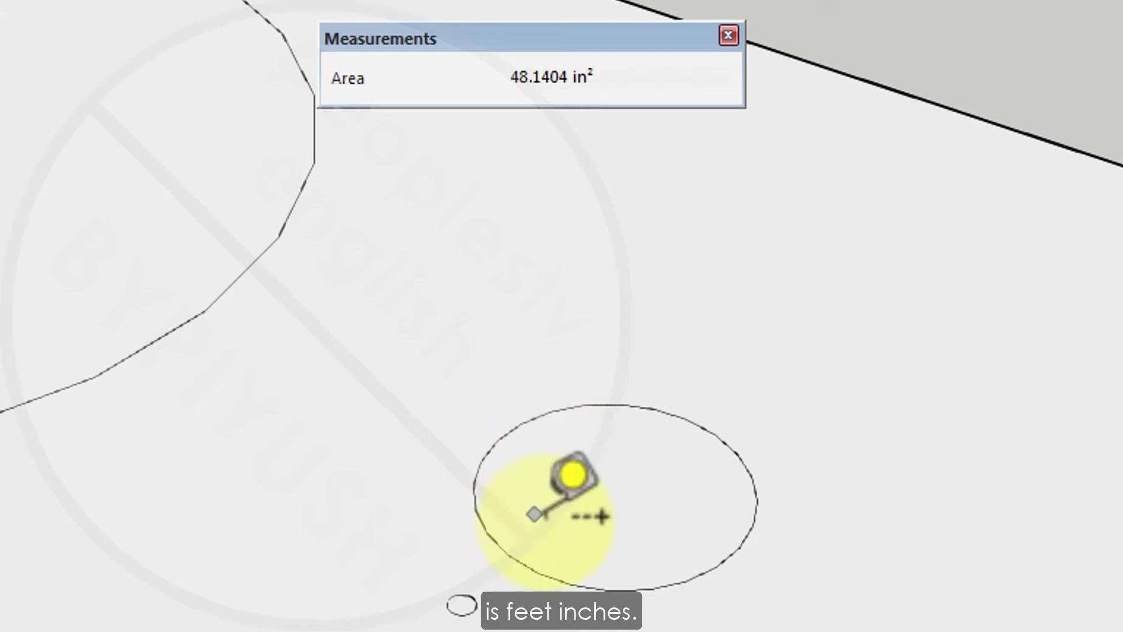
{"action": "left_click", "coordinate": [615, 491]}
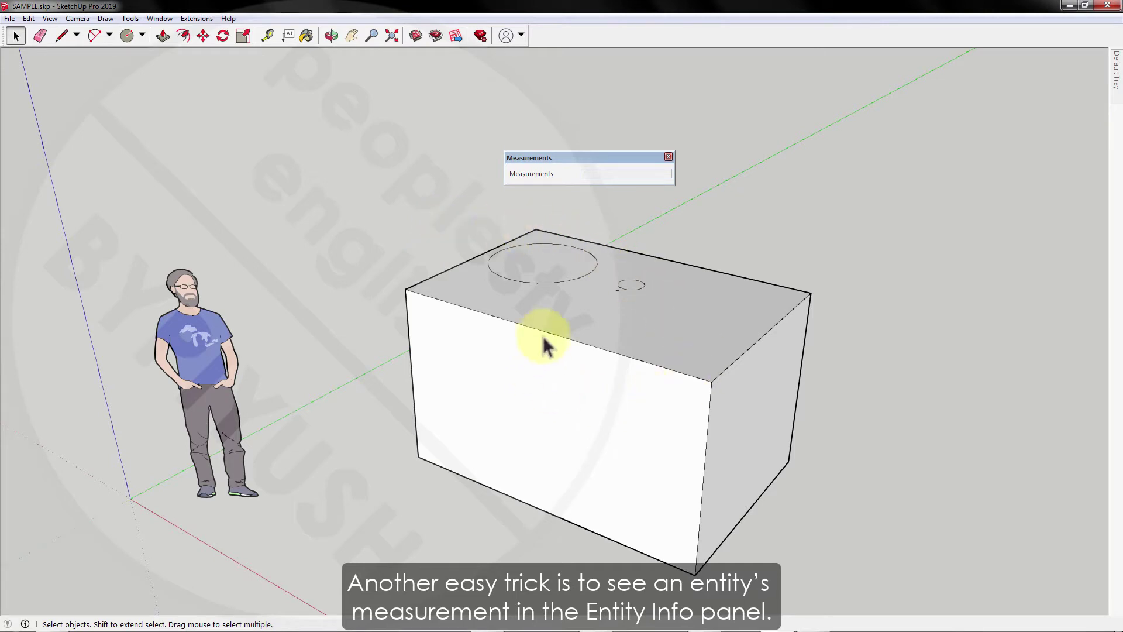
Dock the floating Measurements box next to the main tools above the drawing area.
{"action": "scroll", "coordinate": [580, 279], "scroll_direction": "up", "scroll_amount": 5}
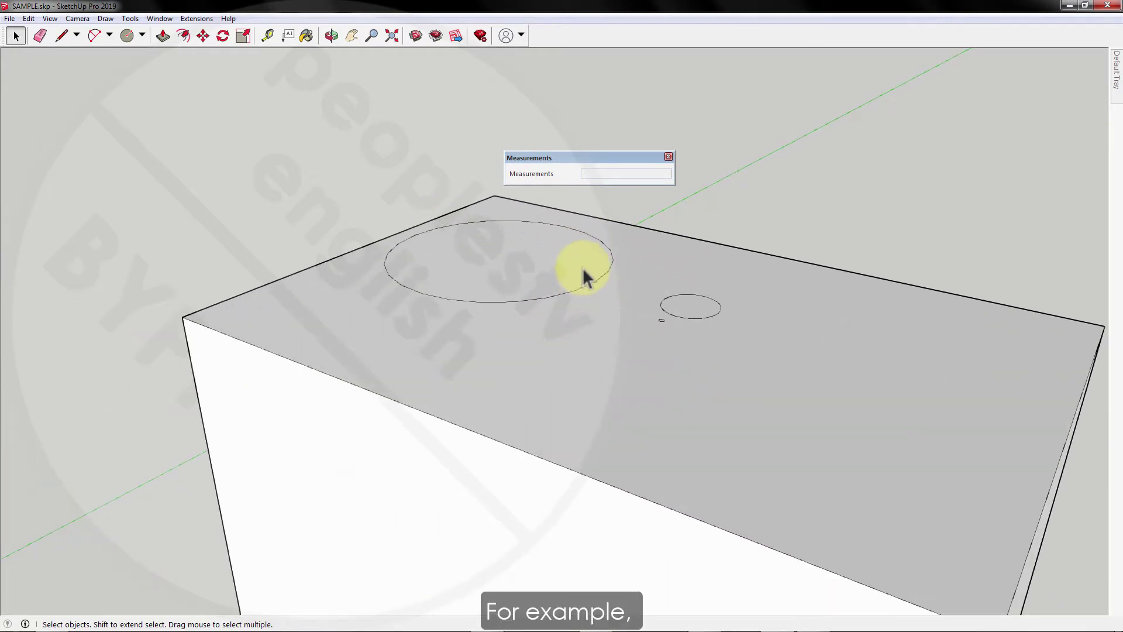
{"action": "middle_click_drag", "start_coordinate": [573, 290], "coordinate": [594, 408]}
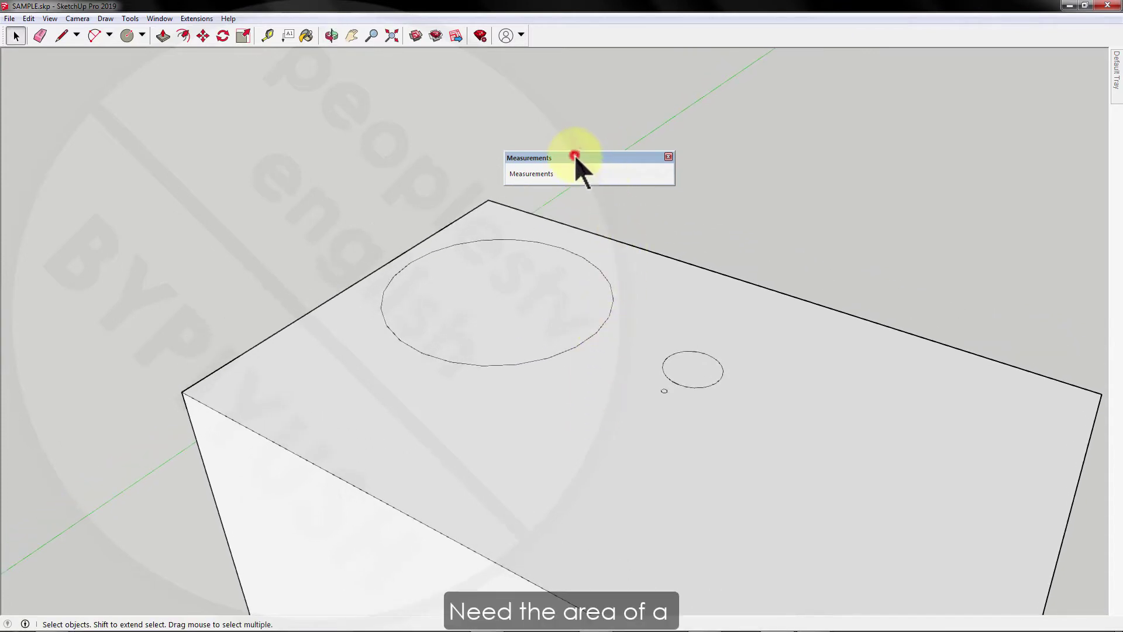
{"action": "double_click", "coordinate": [575, 155]}
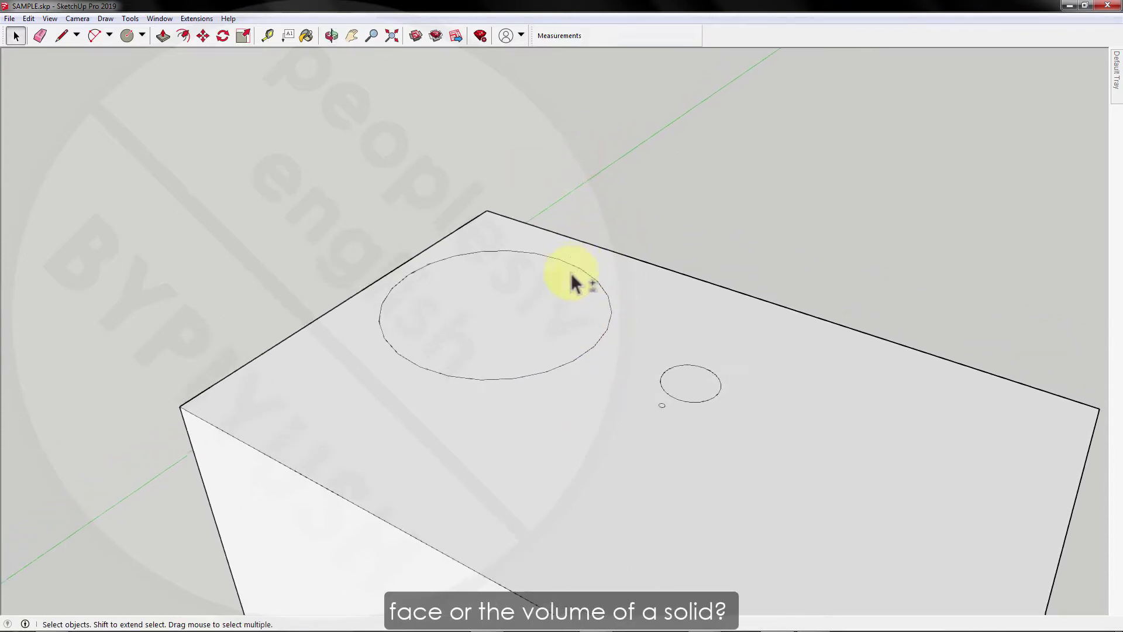
Inspect the large circle's measurements in Entity Info and delete the circles from the box's top face.
{"action": "left_click", "coordinate": [537, 253]}
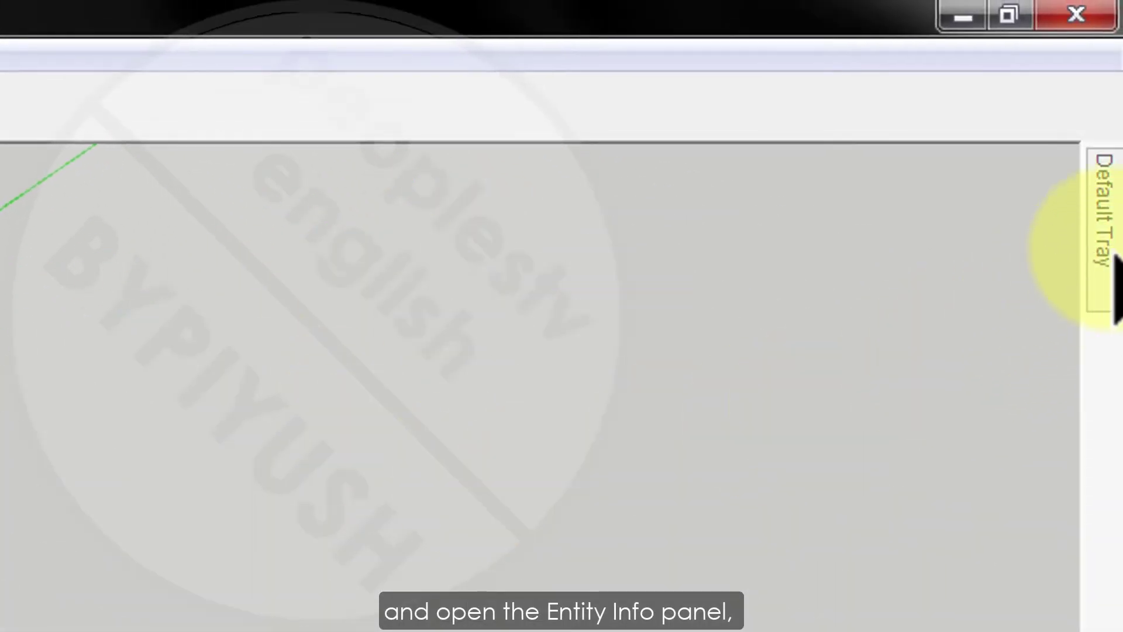
{"action": "mouse_move", "coordinate": [1115, 256]}
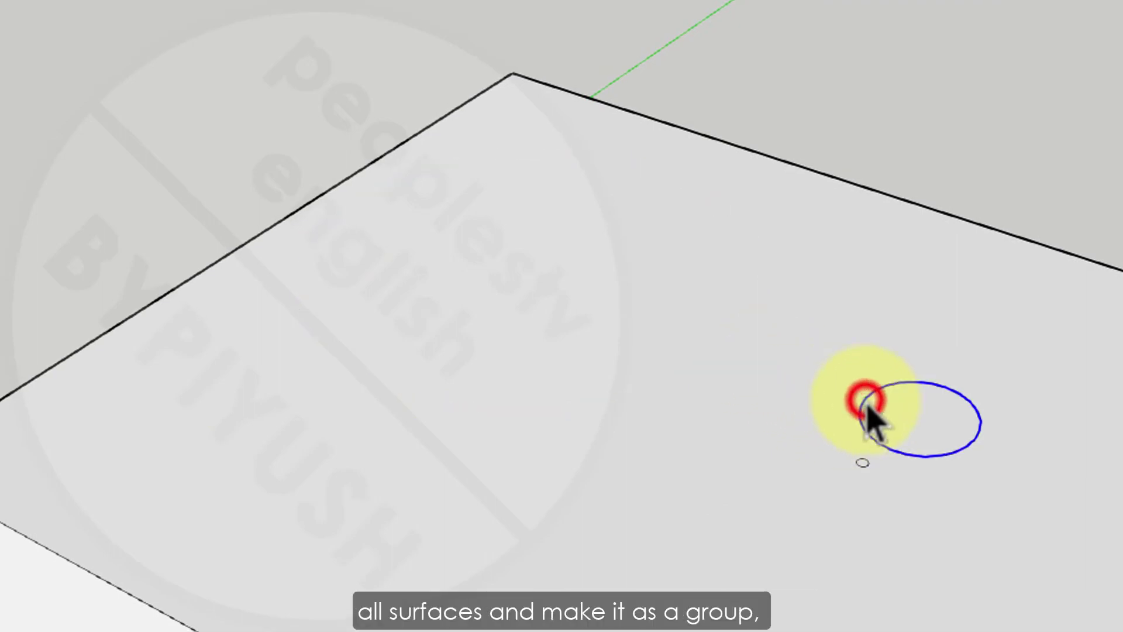
{"action": "triple_click", "coordinate": [861, 465]}
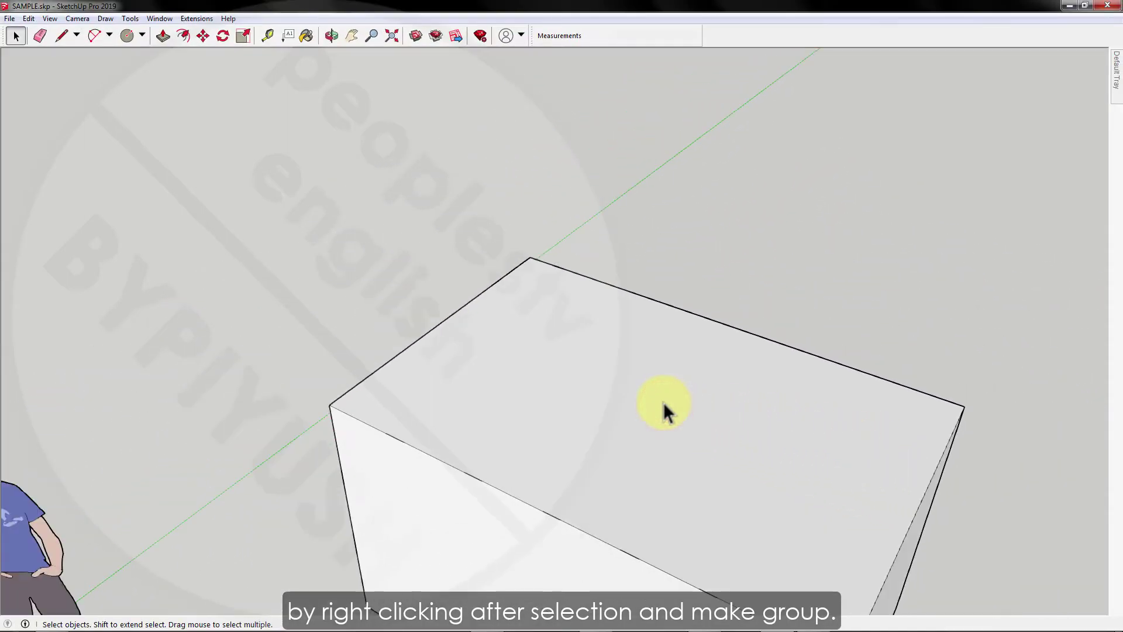
Make the entire box a group and check the group's volume in Entity Info.
{"action": "mouse_move", "coordinate": [664, 402]}
{"action": "middle_mouse_down"}
{"action": "mouse_move", "coordinate": [571, 333]}
{"action": "mouse_move", "coordinate": [599, 262]}
{"action": "mouse_move", "coordinate": [599, 272]}
{"action": "middle_mouse_up"}
{"action": "left_click", "coordinate": [599, 272]}
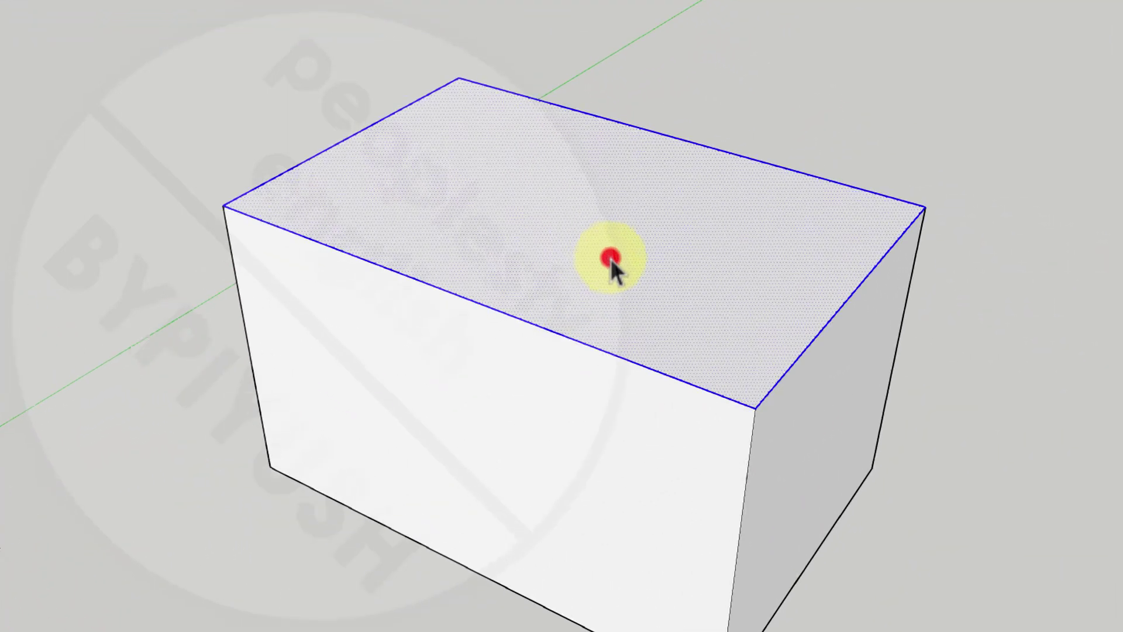
{"action": "triple_click", "coordinate": [610, 259]}
{"action": "right_click", "coordinate": [611, 259]}
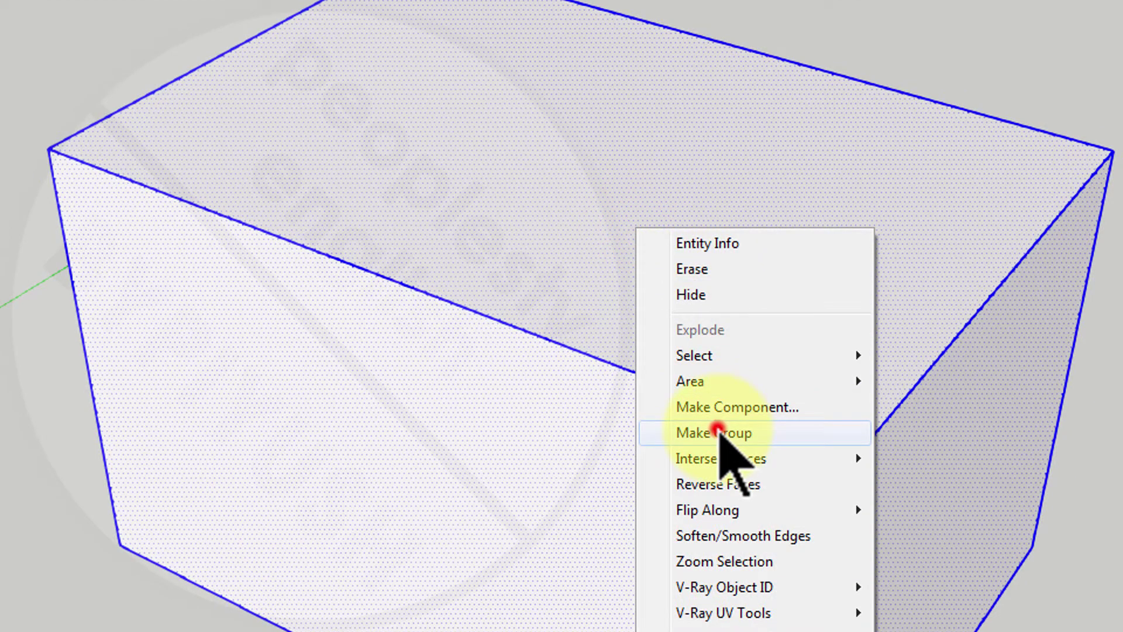
{"action": "left_click", "coordinate": [718, 432]}
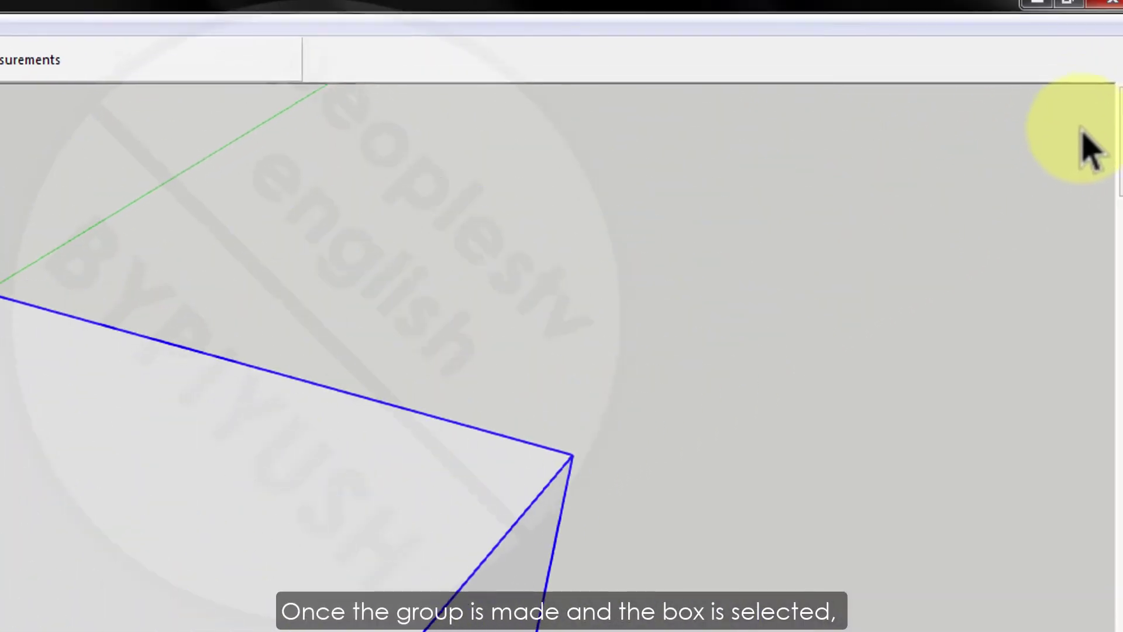
{"action": "mouse_move", "coordinate": [1115, 166]}
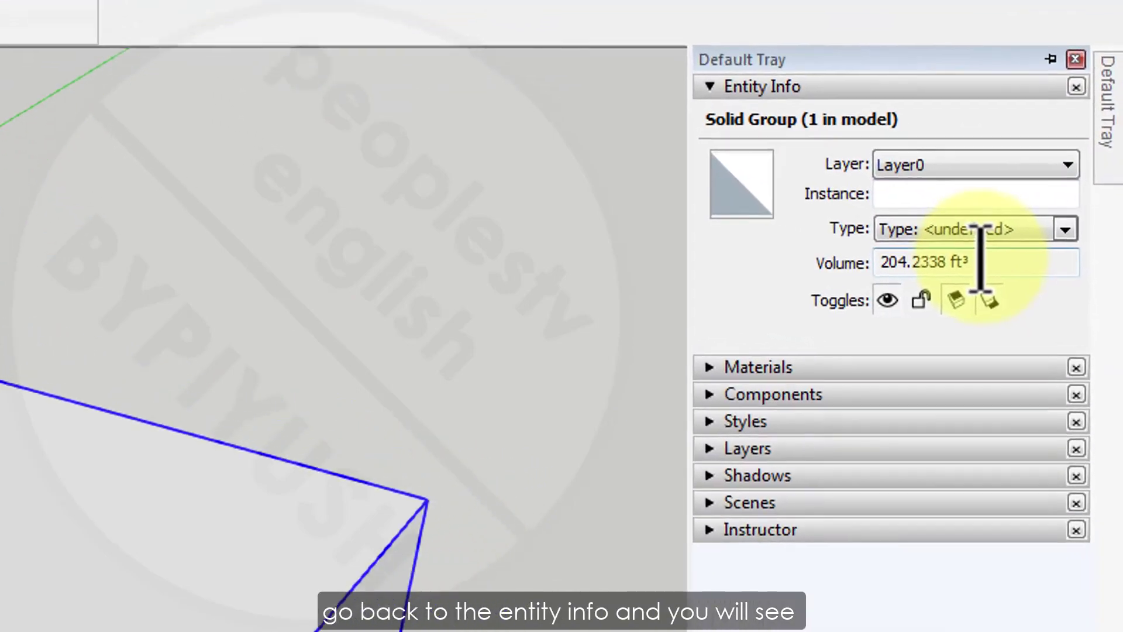
{"action": "double_click", "coordinate": [1002, 271]}
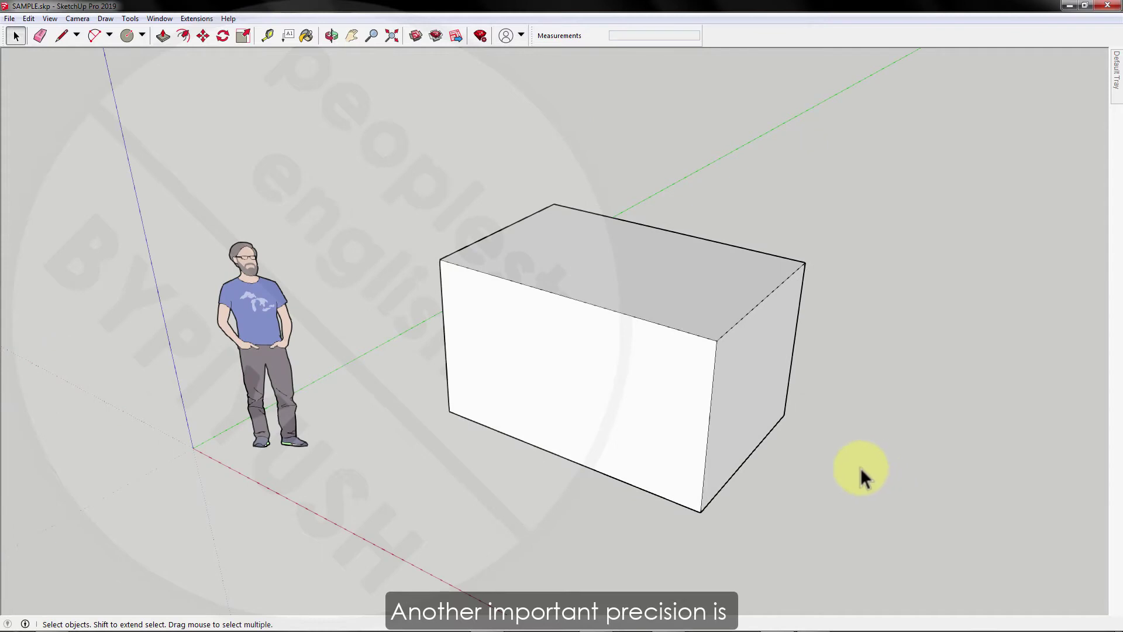
{"action": "mouse_move", "coordinate": [827, 475]}
{"action": "middle_mouse_down"}
{"action": "mouse_move", "coordinate": [745, 482]}
{"action": "mouse_move", "coordinate": [812, 480]}
{"action": "middle_mouse_up"}
{"action": "left_click_drag", "start_coordinate": [811, 481], "coordinate": [825, 466]}
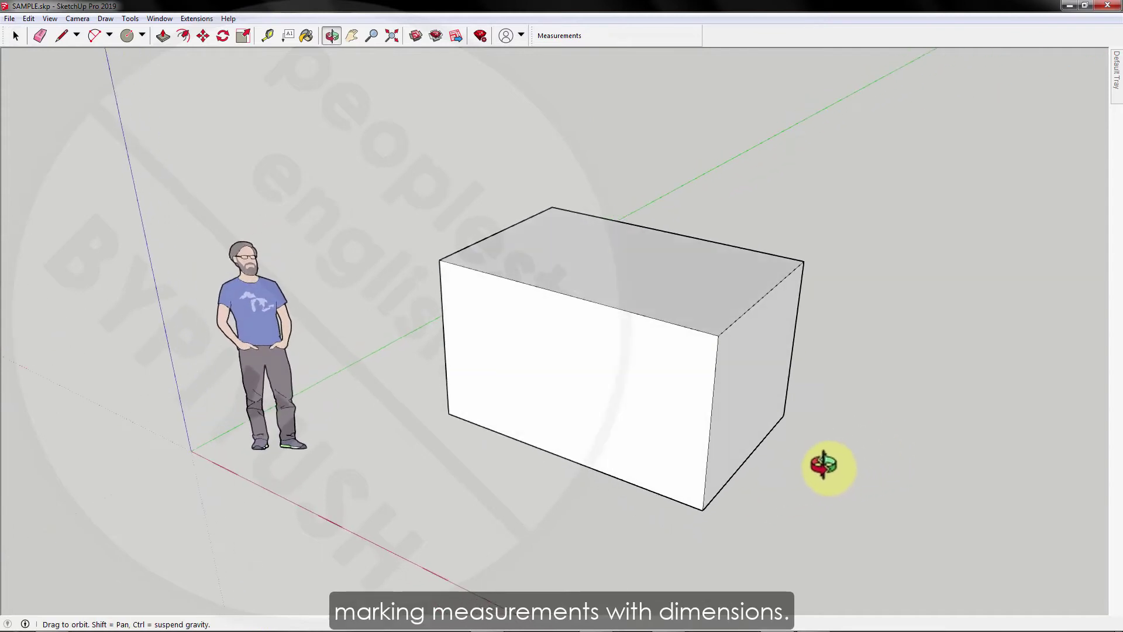
{"action": "key", "text": "space"}
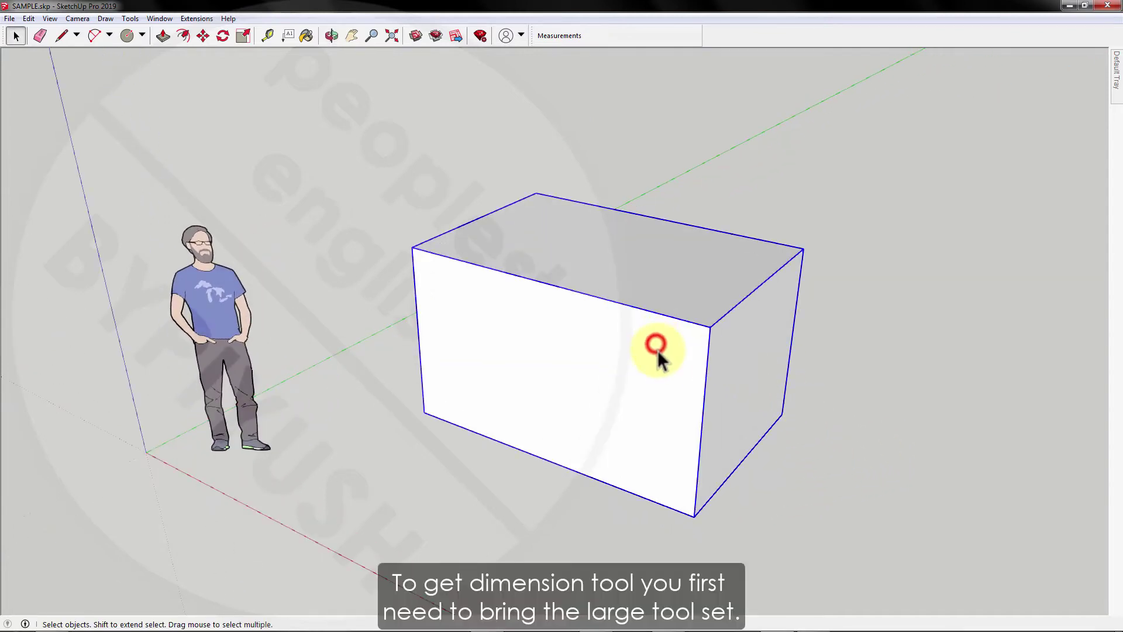
{"action": "left_click", "coordinate": [405, 211]}
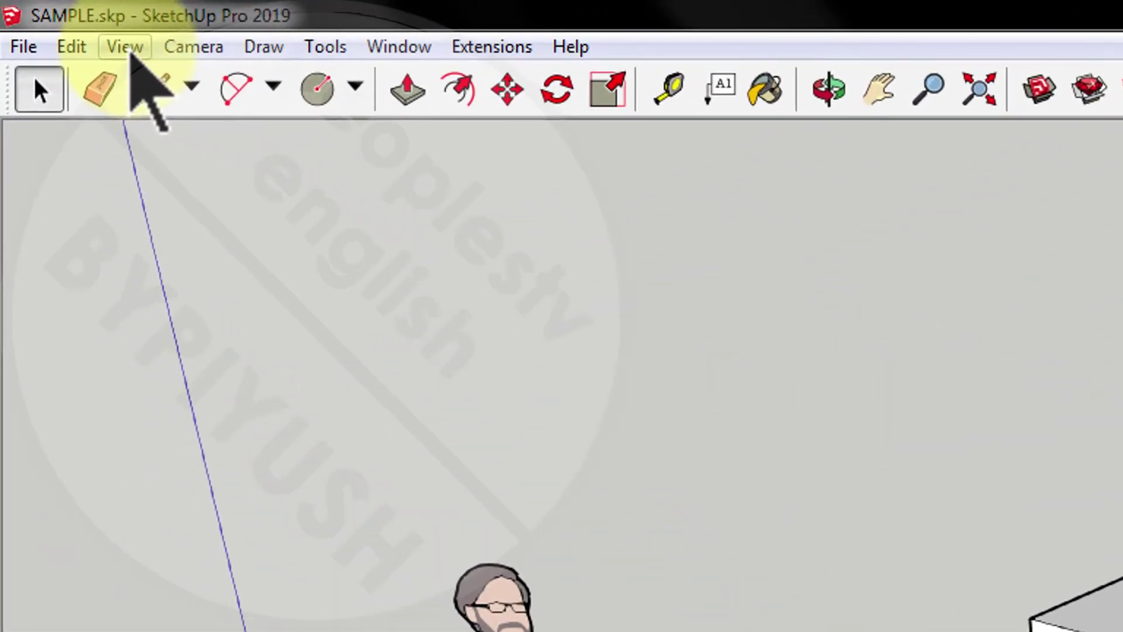
Display the Large Tool Set toolbar and dock it along the side of the drawing area.
{"action": "left_click", "coordinate": [125, 48]}
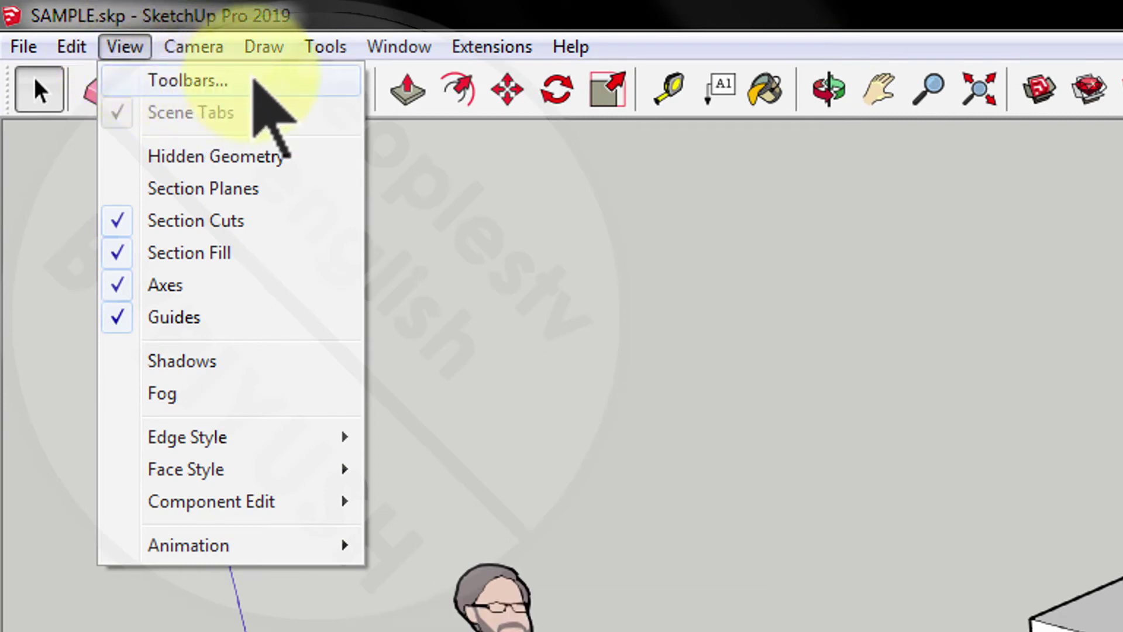
{"action": "left_click", "coordinate": [255, 79]}
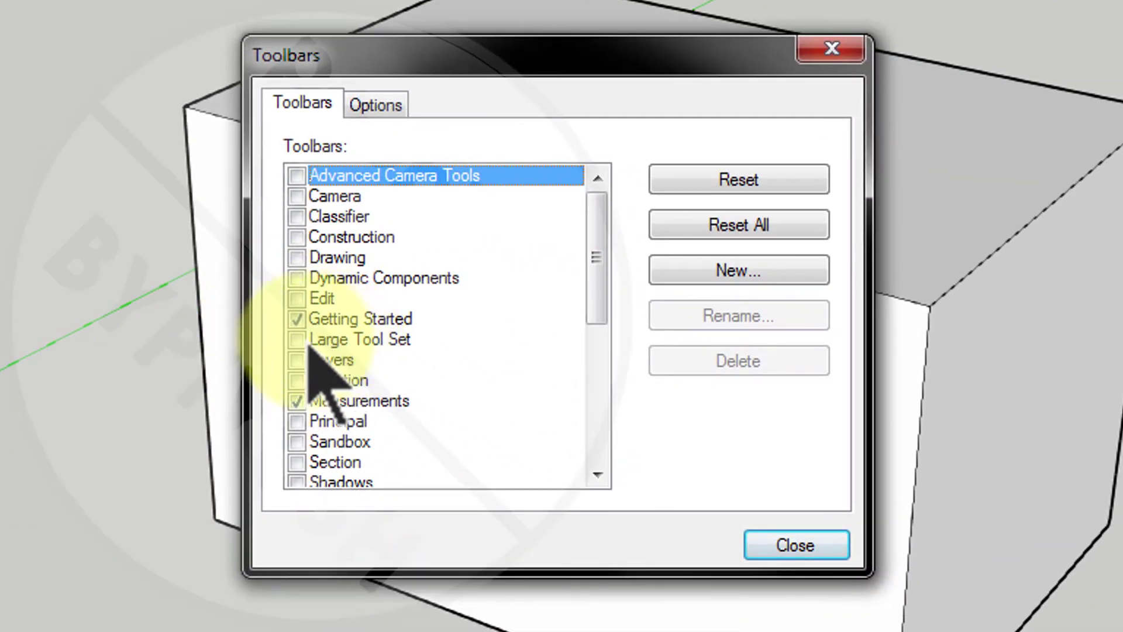
{"action": "left_click", "coordinate": [296, 338]}
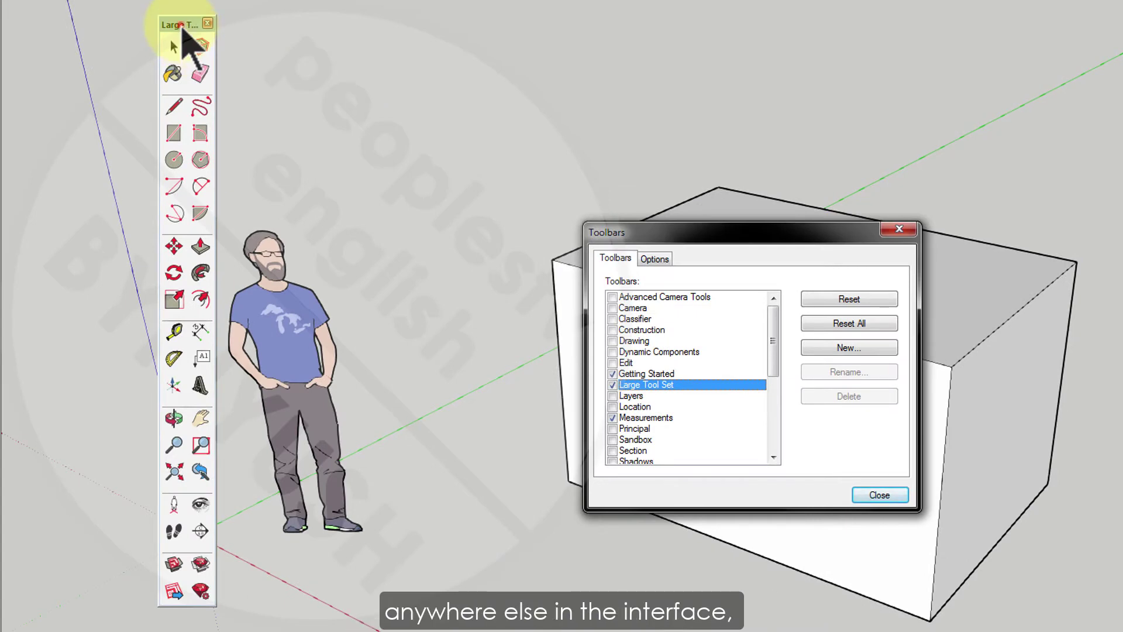
{"action": "double_click", "coordinate": [181, 26]}
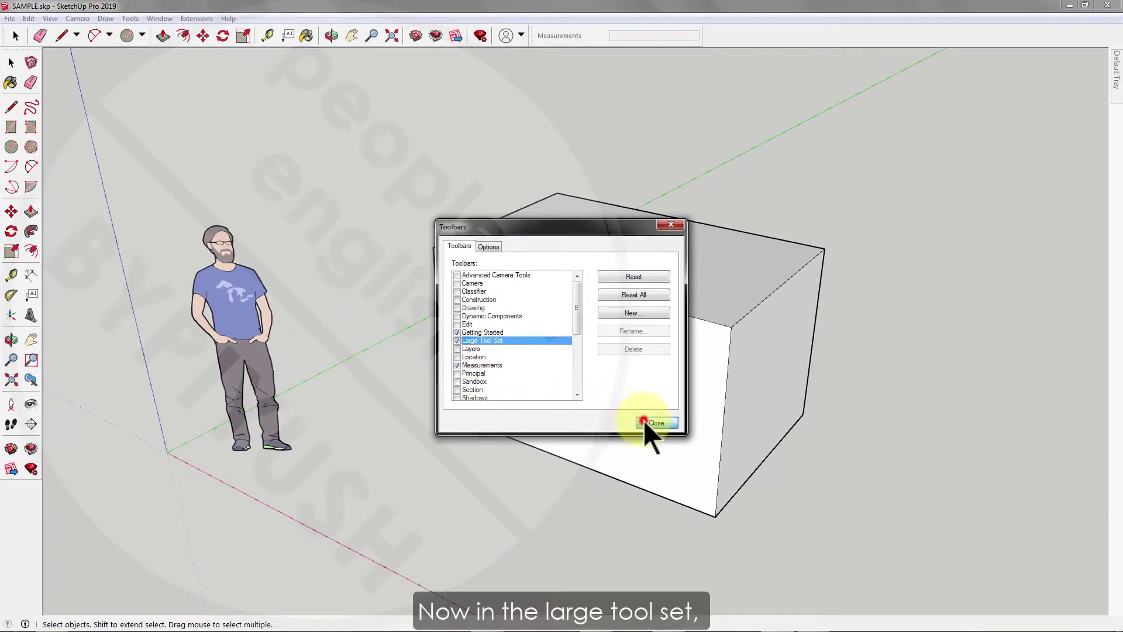
{"action": "left_click", "coordinate": [643, 420]}
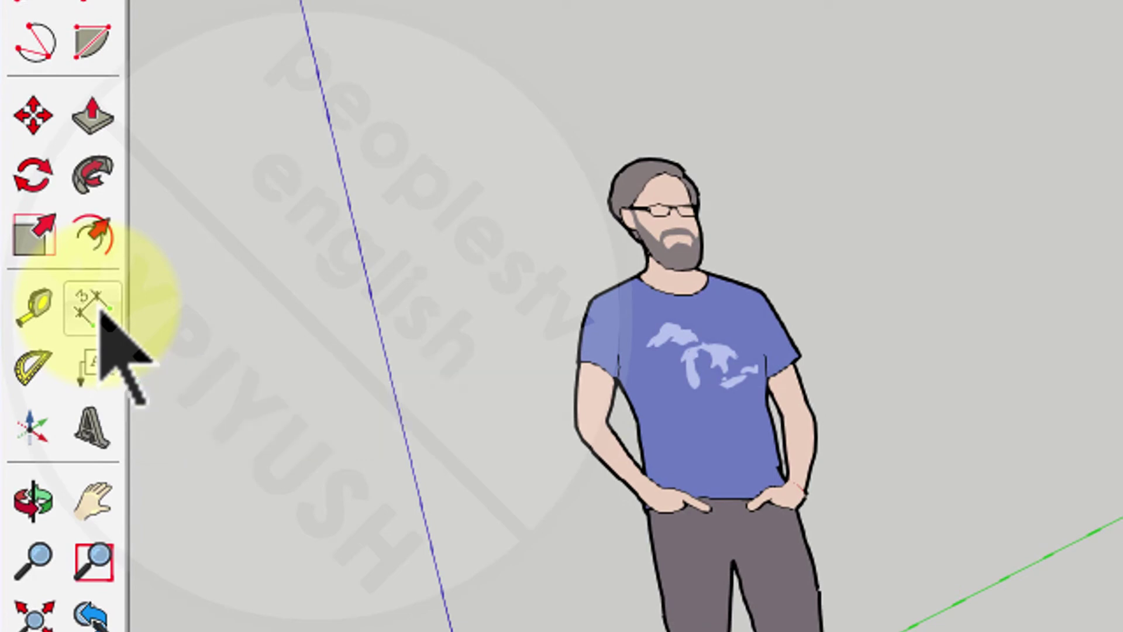
Add a linear dimension to the top edge of the box's front face, placed above the edge.
{"action": "left_click", "coordinate": [89, 306]}
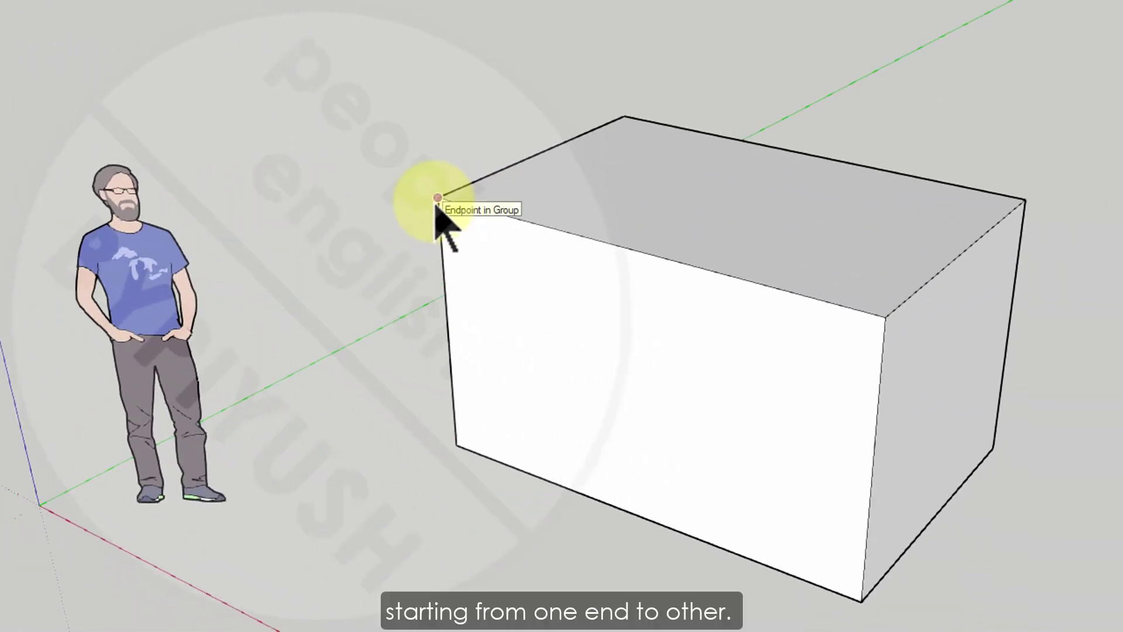
{"action": "left_click", "coordinate": [437, 199]}
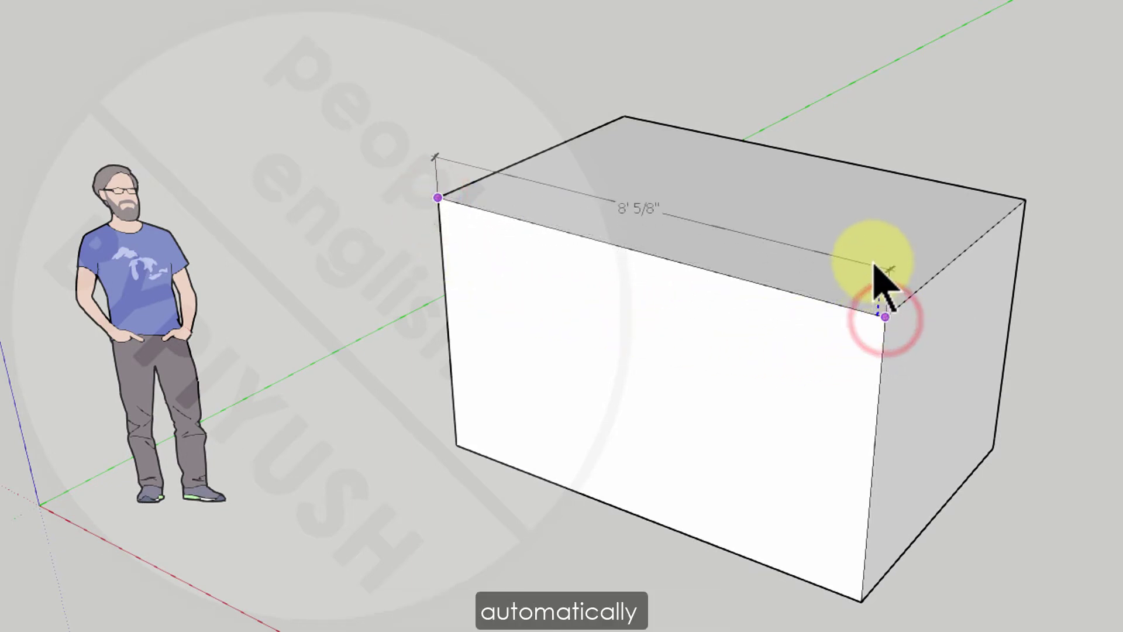
{"action": "left_click", "coordinate": [873, 231]}
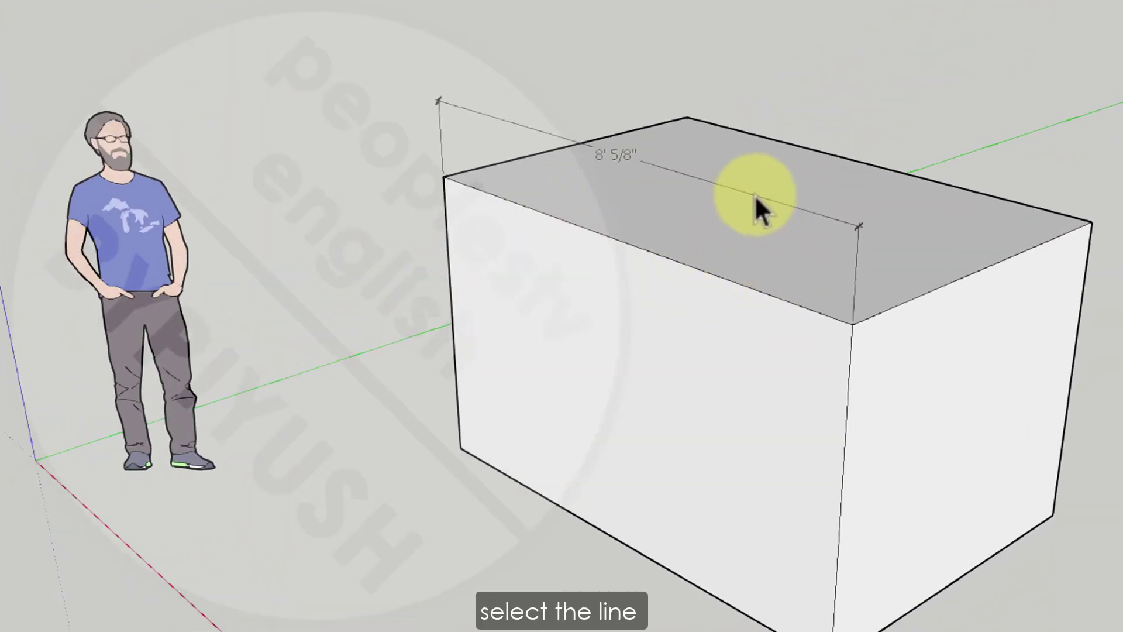
Change the linear dimension's color to black through its paint in Entity Info.
{"action": "left_click", "coordinate": [755, 195]}
{"action": "middle_click_drag", "start_coordinate": [755, 195], "coordinate": [725, 185]}
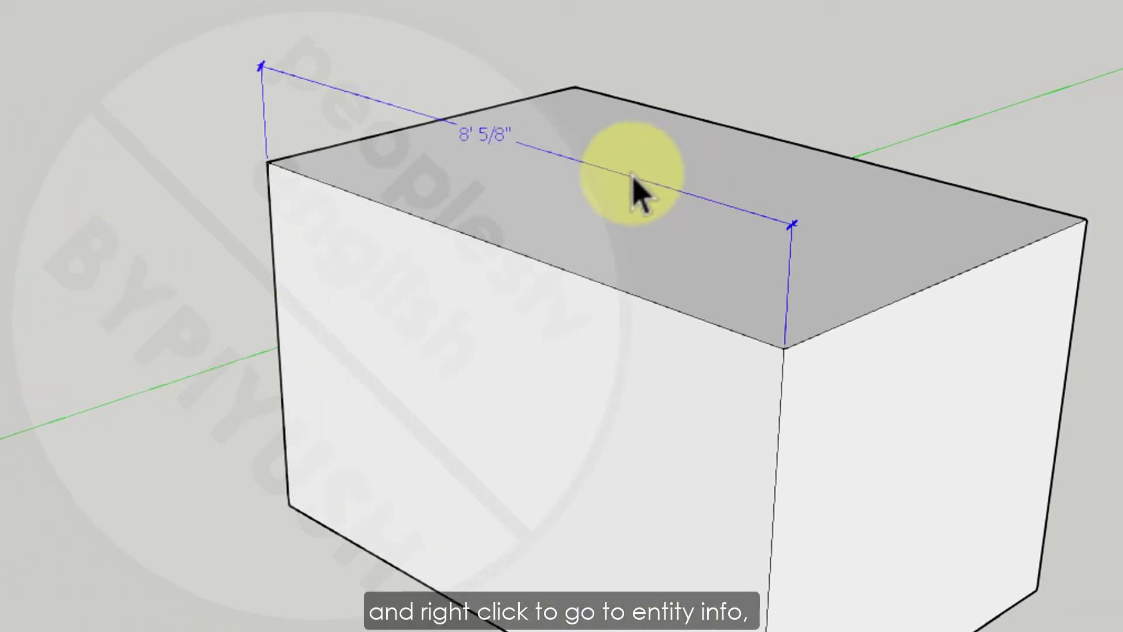
{"action": "right_click", "coordinate": [712, 183]}
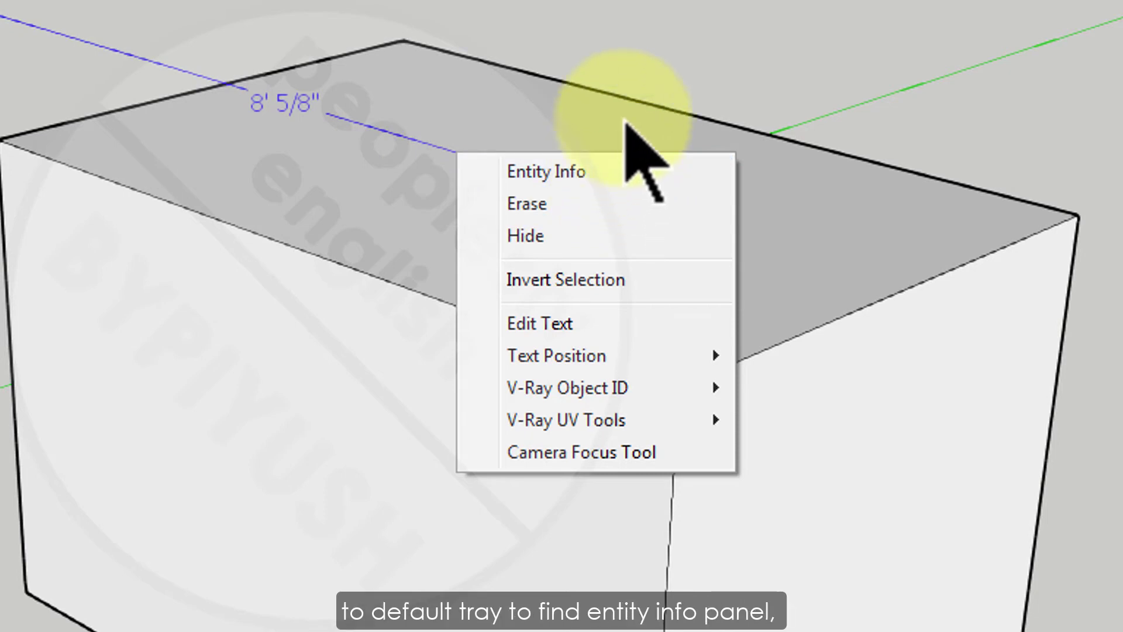
{"action": "left_click", "coordinate": [627, 35]}
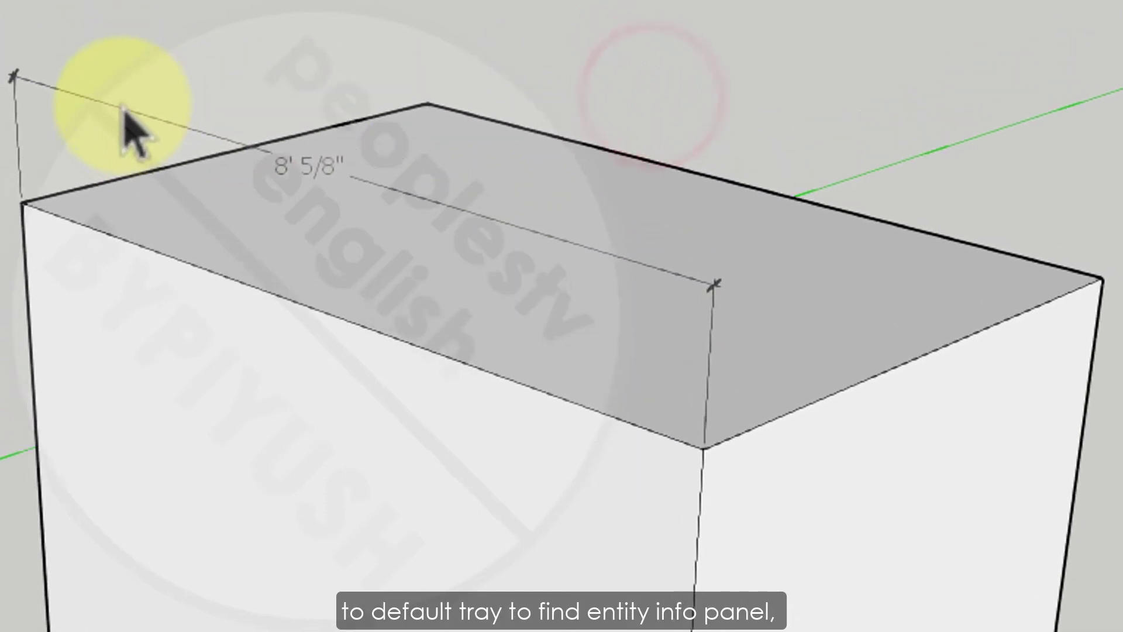
{"action": "left_click", "coordinate": [90, 43]}
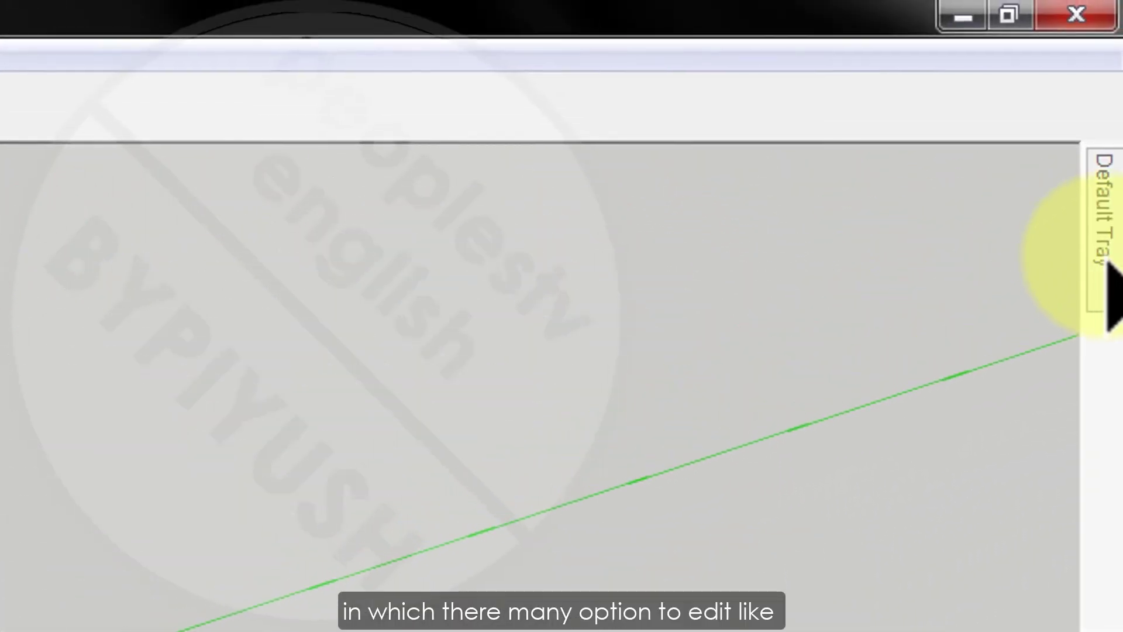
{"action": "mouse_move", "coordinate": [1106, 281]}
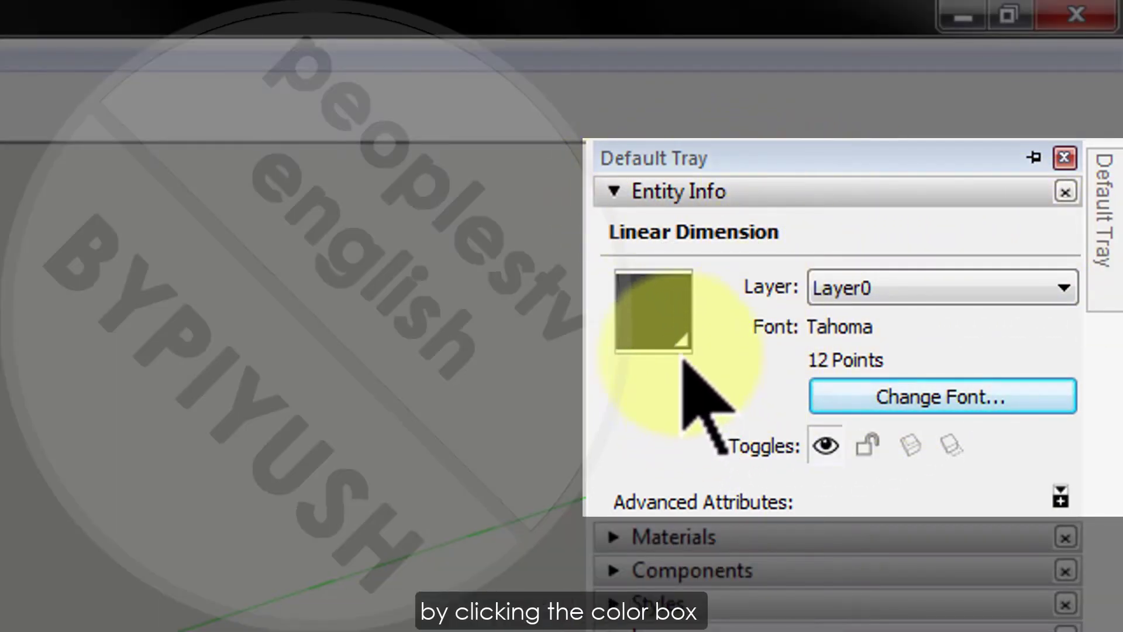
{"action": "left_click", "coordinate": [666, 336]}
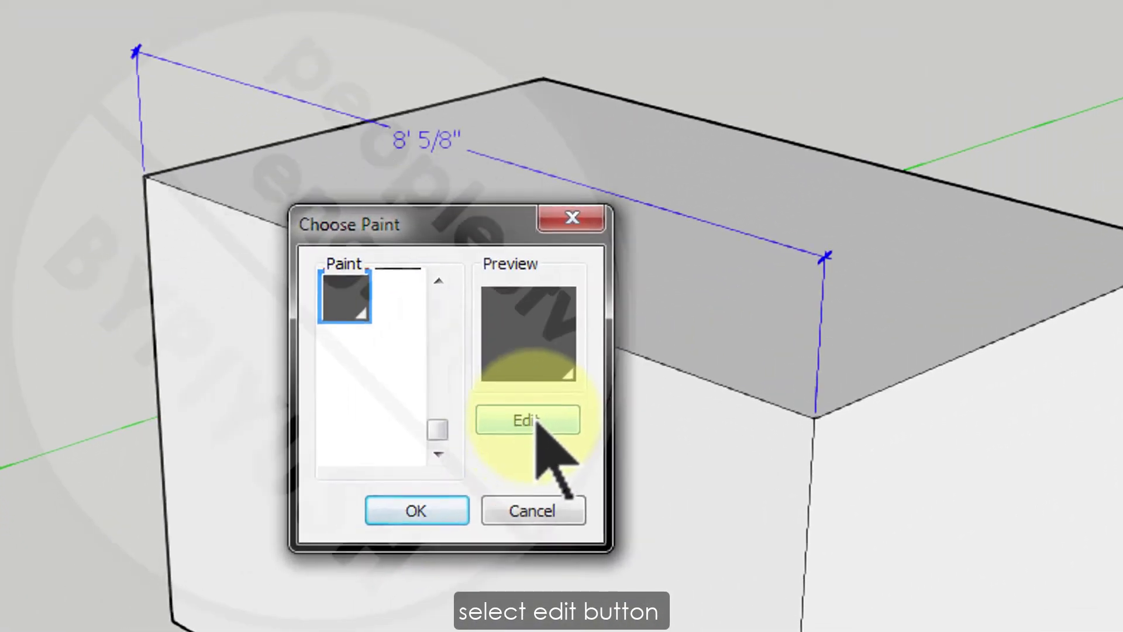
{"action": "left_click", "coordinate": [326, 499]}
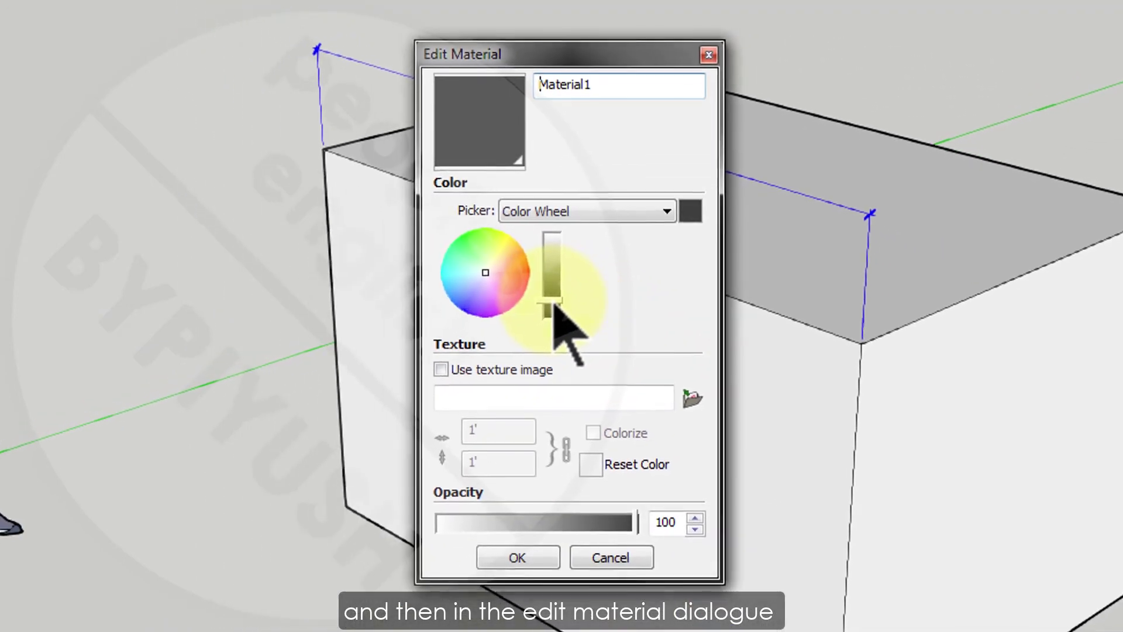
{"action": "left_click_drag", "start_coordinate": [515, 310], "coordinate": [554, 328]}
{"action": "left_click", "coordinate": [539, 556]}
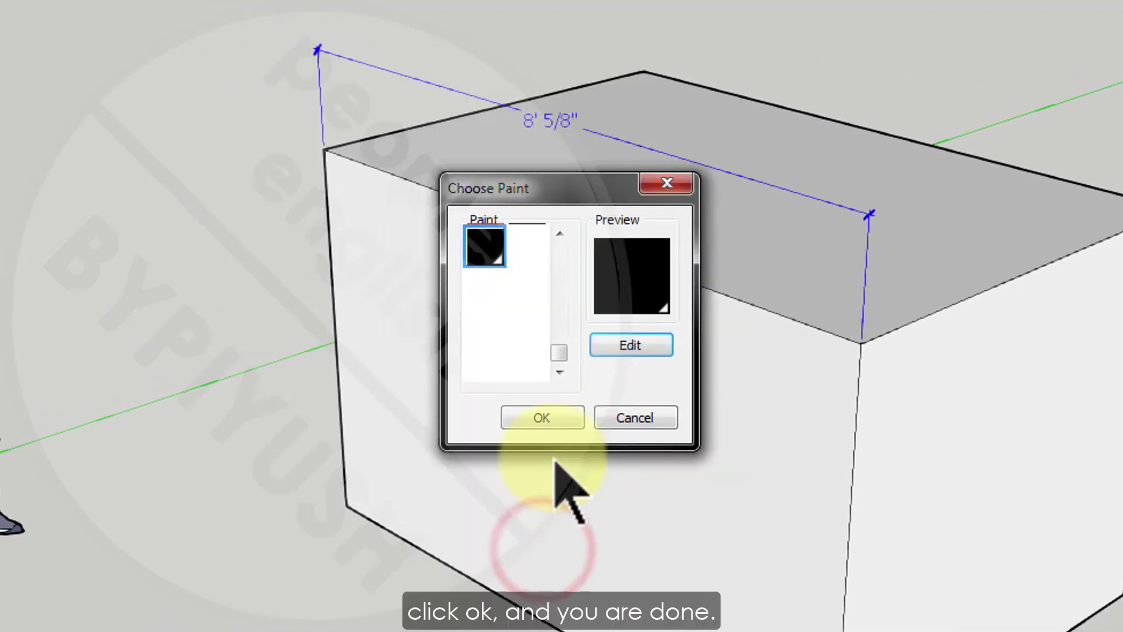
{"action": "left_click", "coordinate": [541, 419]}
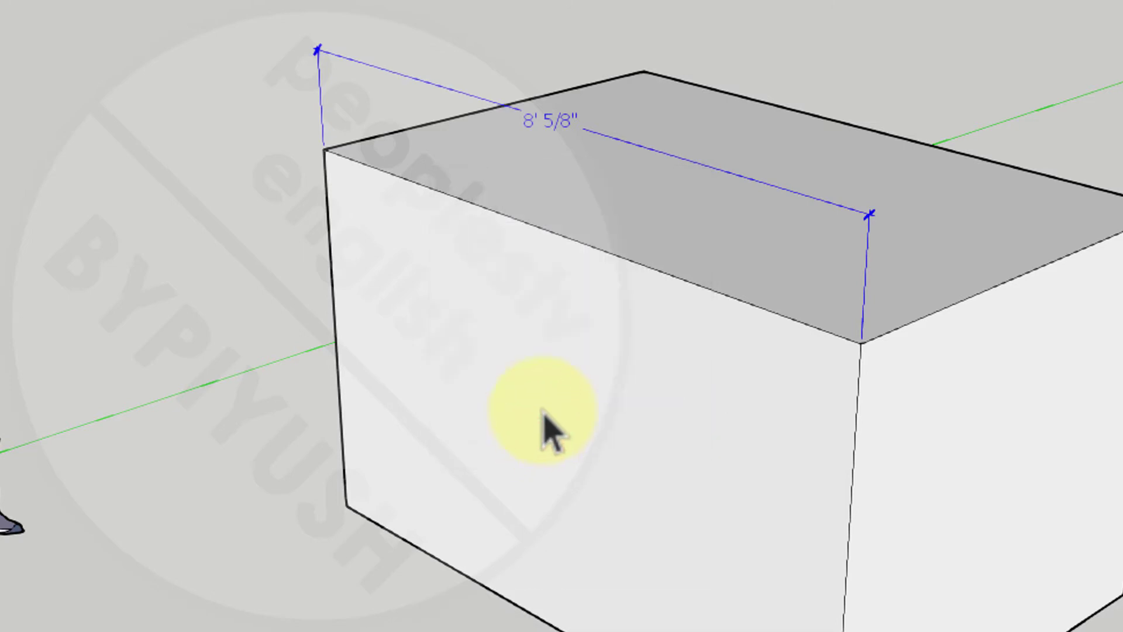
{"action": "left_click", "coordinate": [487, 33]}
Change the linear dimension's font to TechnicBold in Bold style at a size of 48 points.
{"action": "middle_click_drag", "start_coordinate": [532, 118], "coordinate": [502, 99]}
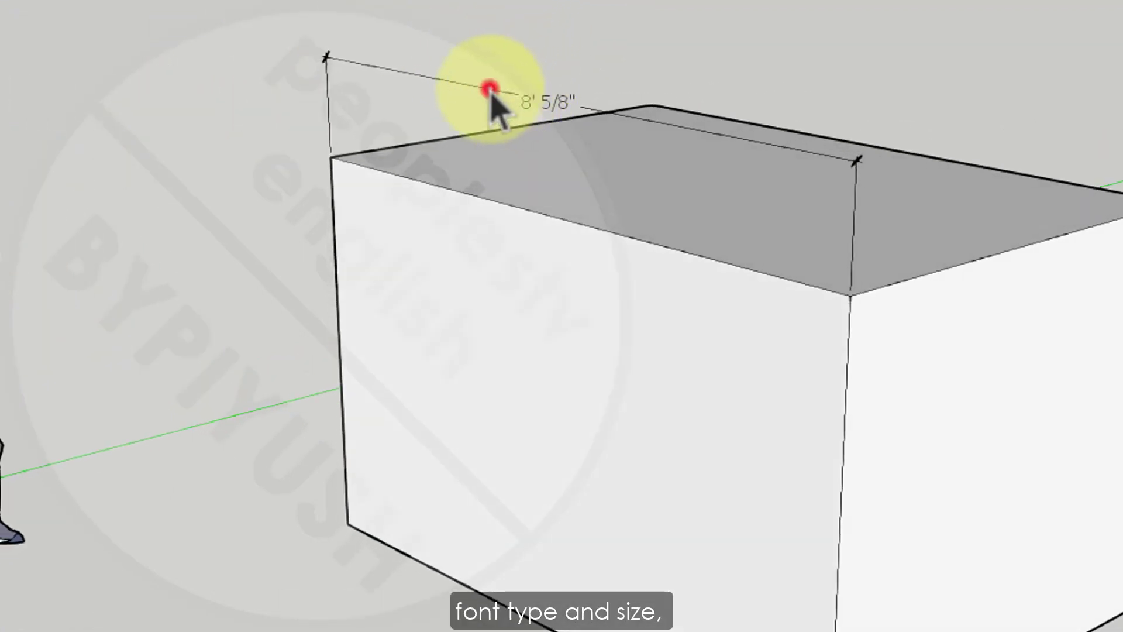
{"action": "left_click", "coordinate": [491, 89]}
{"action": "mouse_move", "coordinate": [1115, 202]}
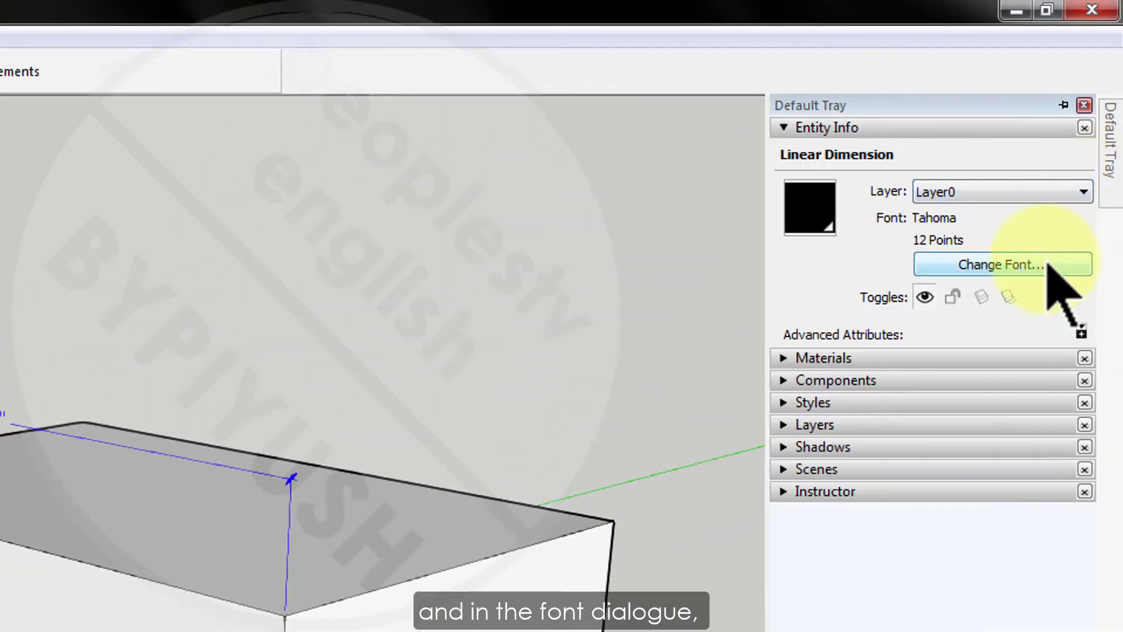
{"action": "left_click", "coordinate": [1041, 260]}
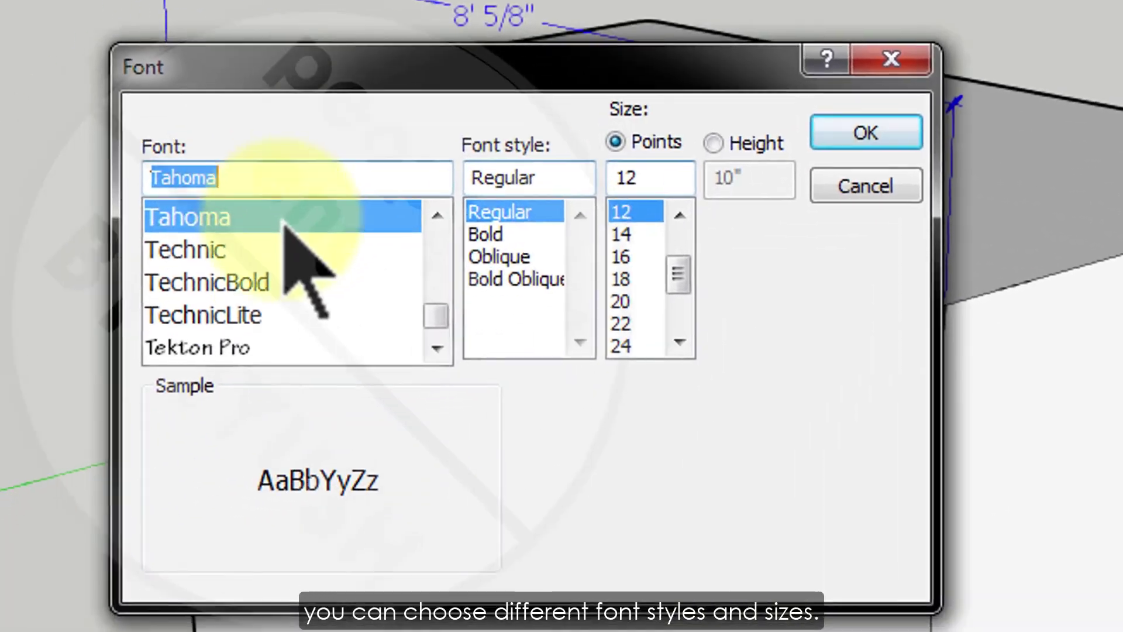
{"action": "left_click", "coordinate": [263, 281]}
{"action": "left_click", "coordinate": [480, 257]}
{"action": "left_click", "coordinate": [679, 342]}
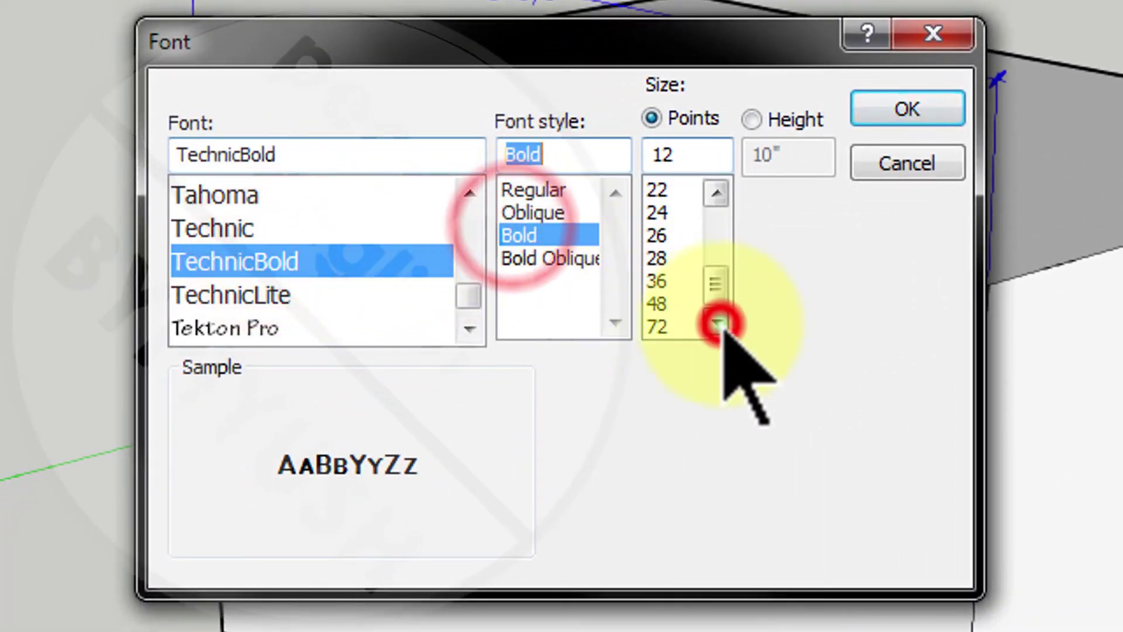
{"action": "left_click", "coordinate": [660, 304]}
{"action": "left_click", "coordinate": [890, 112]}
{"action": "mouse_move", "coordinate": [727, 55]}
{"action": "middle_mouse_down"}
{"action": "mouse_move", "coordinate": [404, 129]}
{"action": "mouse_move", "coordinate": [562, 266]}
{"action": "mouse_move", "coordinate": [708, 328]}
{"action": "mouse_move", "coordinate": [677, 363]}
{"action": "middle_mouse_up"}
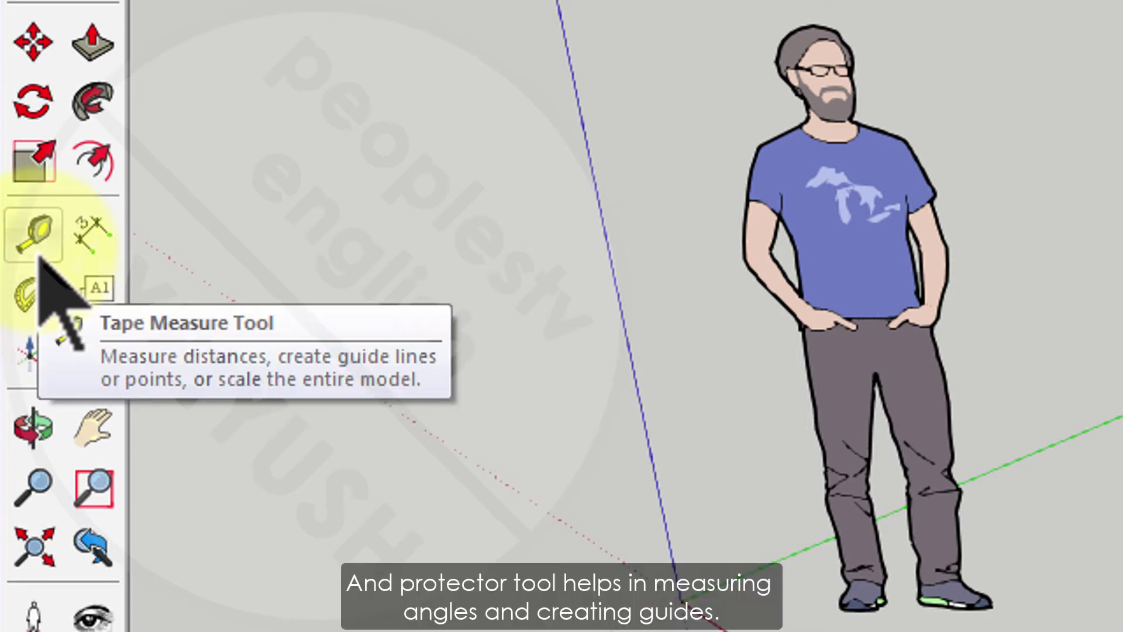
Measure the bottom edge of the box's front face with the Tape Measure tool.
{"action": "left_click", "coordinate": [40, 257]}
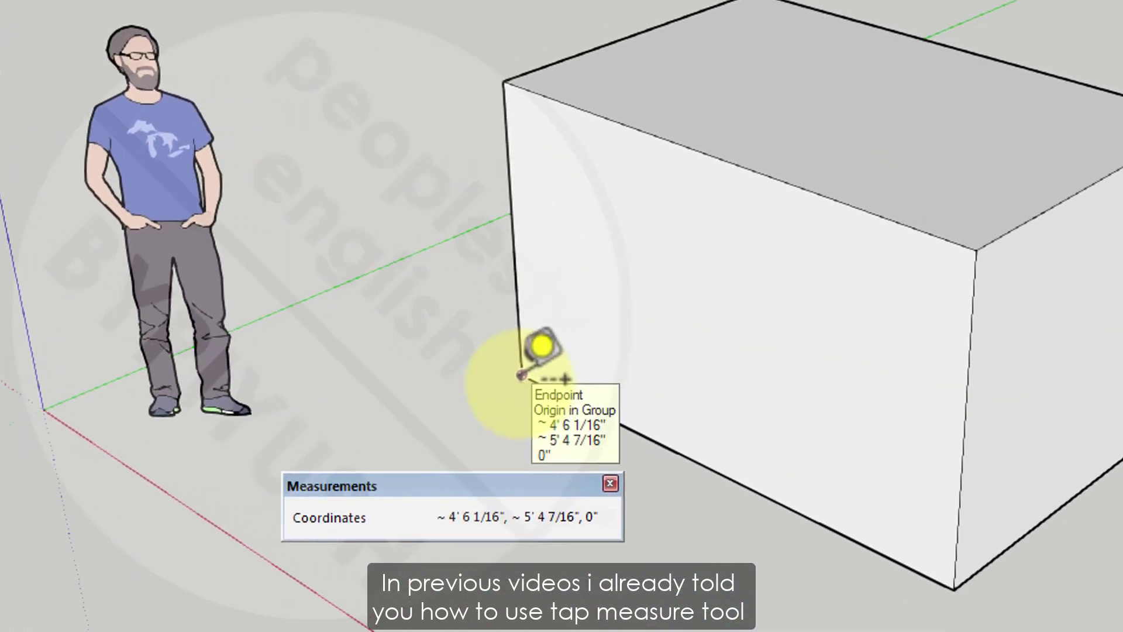
{"action": "left_click", "coordinate": [521, 376]}
{"action": "left_click", "coordinate": [984, 546]}
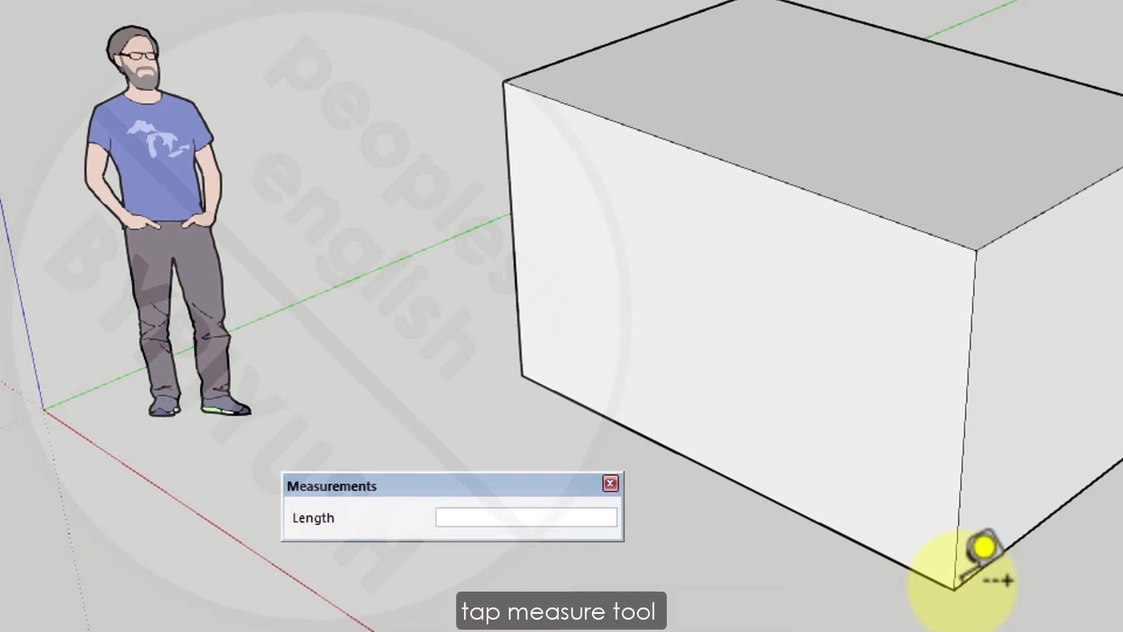
Create a vertical guide on the box's front face, 3' from the vertical edge nearest the figure.
{"action": "mouse_move", "coordinate": [818, 400]}
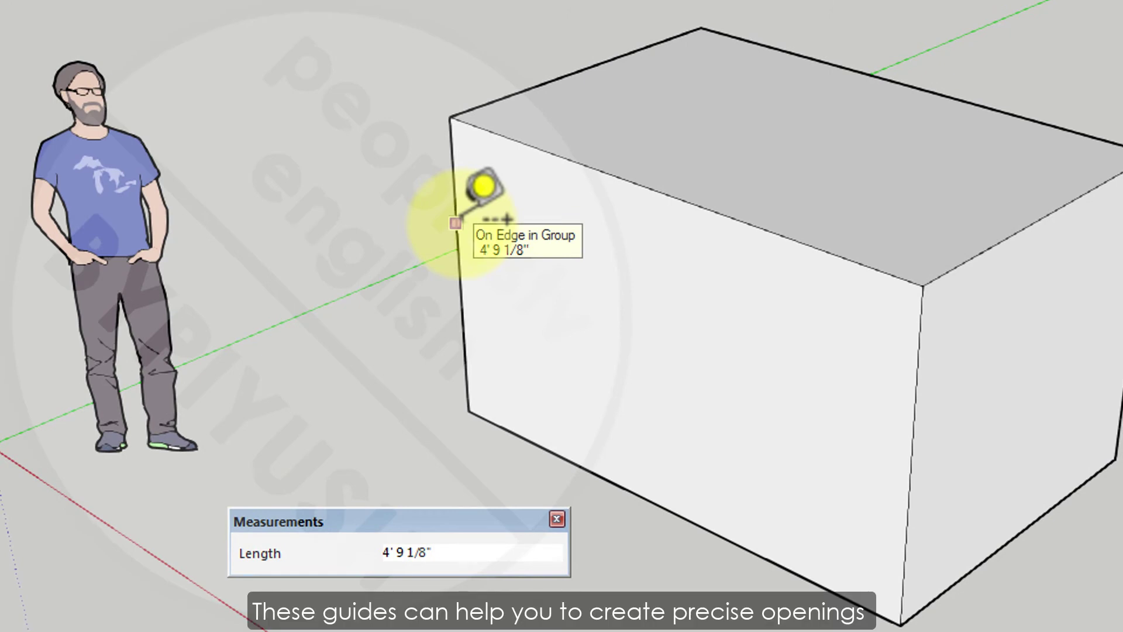
{"action": "left_click", "coordinate": [456, 223]}
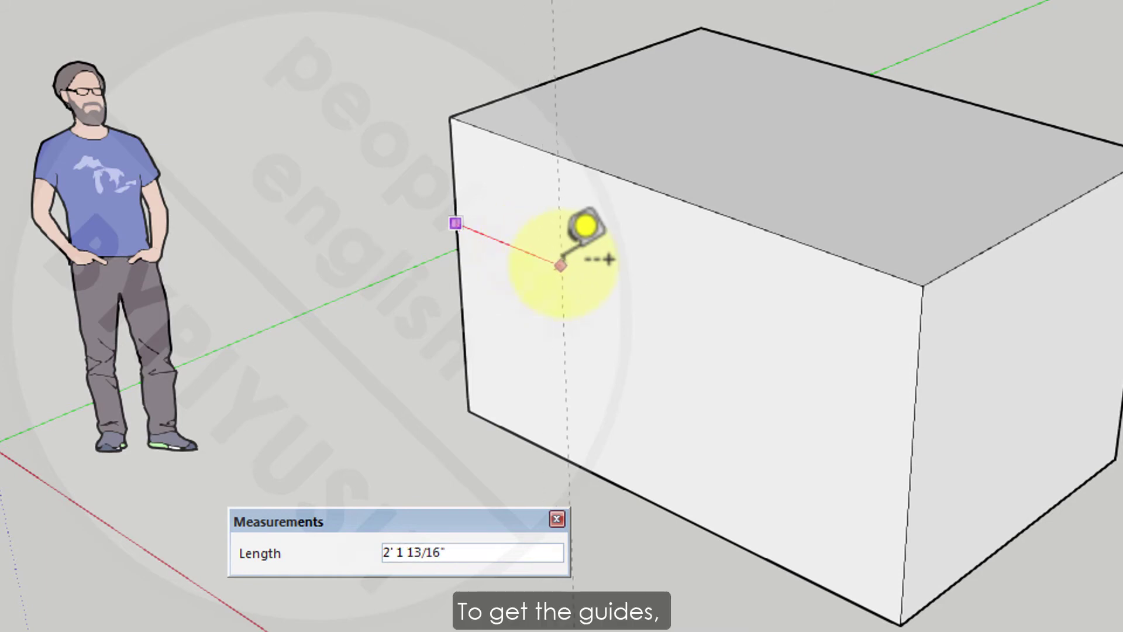
{"action": "type", "text": "3"}
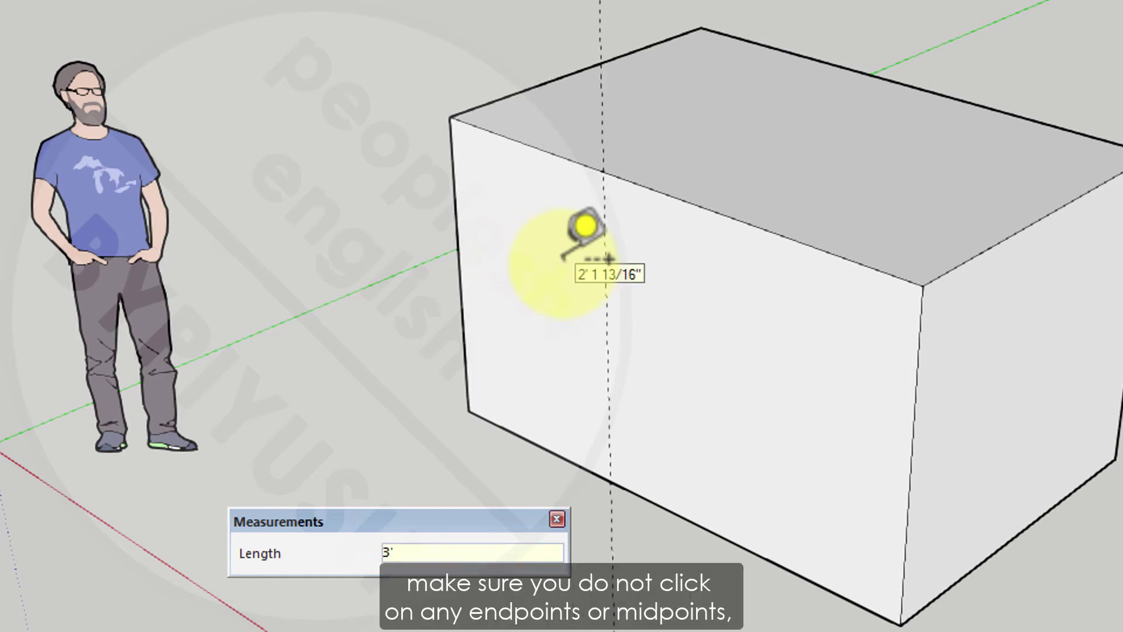
Add a vertical guide offset from the front face's edge farthest from the figure, and a horizontal guide 3' above its bottom edge.
{"action": "left_click", "coordinate": [916, 384]}
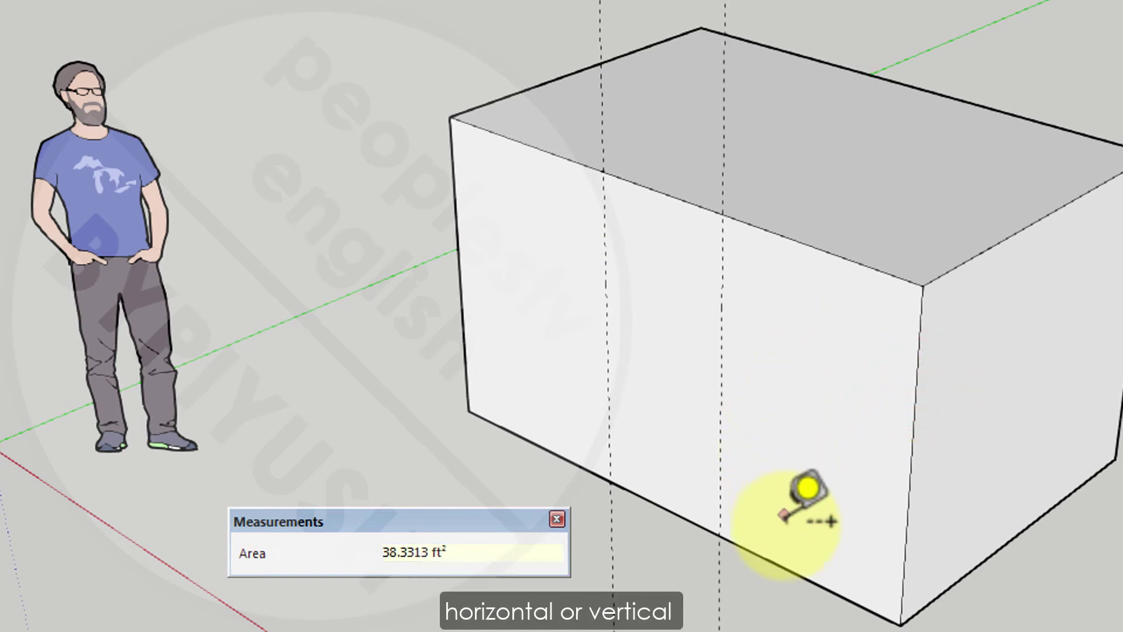
{"action": "left_click", "coordinate": [784, 567]}
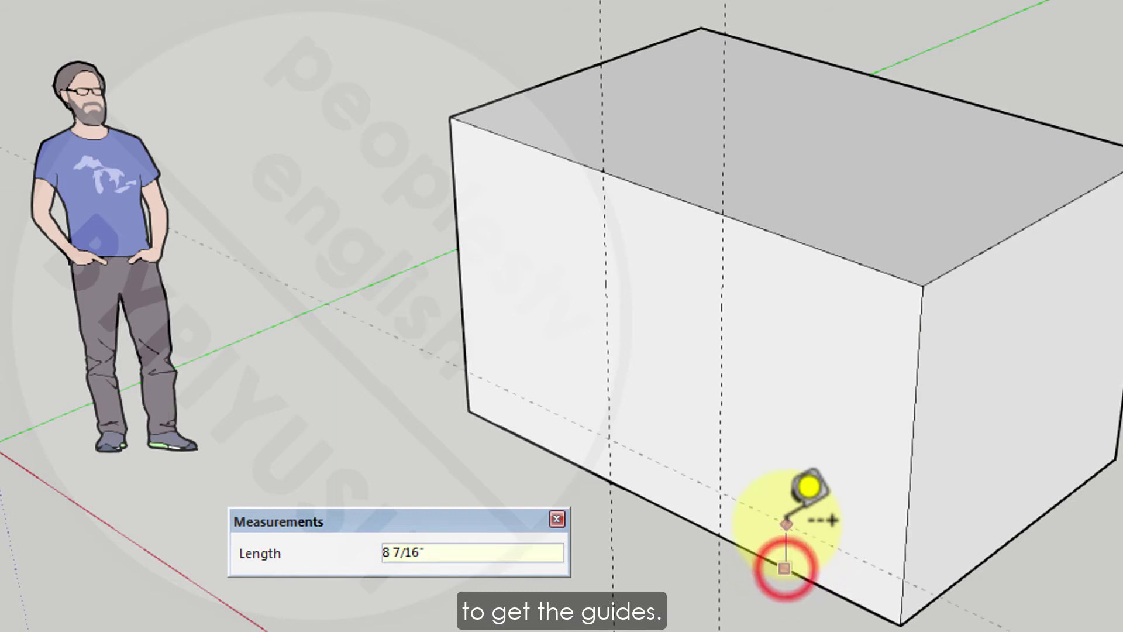
{"action": "type", "text": "3'"}
{"action": "key", "text": "Return"}
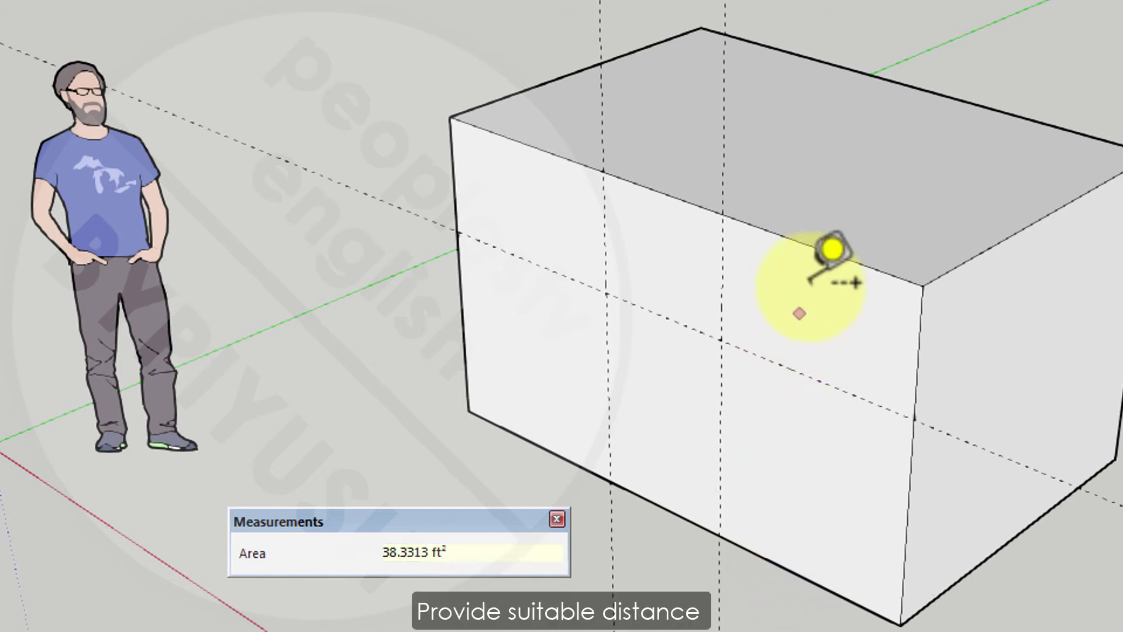
Create a horizontal guide on the box's front face, 3' below its top edge.
{"action": "left_click", "coordinate": [812, 246]}
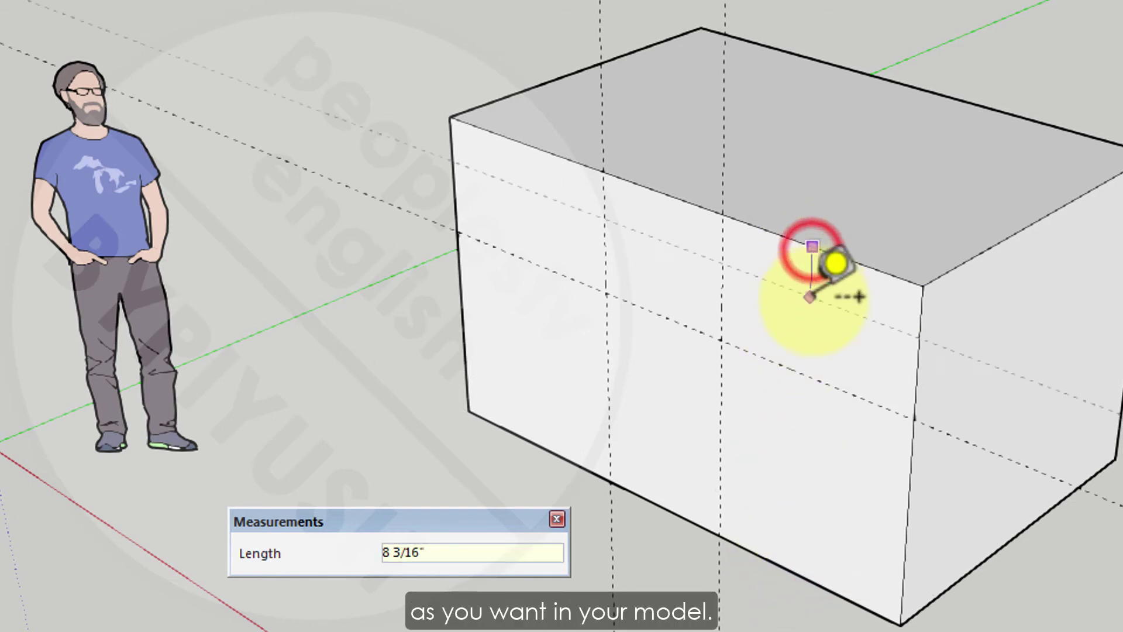
{"action": "type", "text": "3'"}
{"action": "key", "text": "Return"}
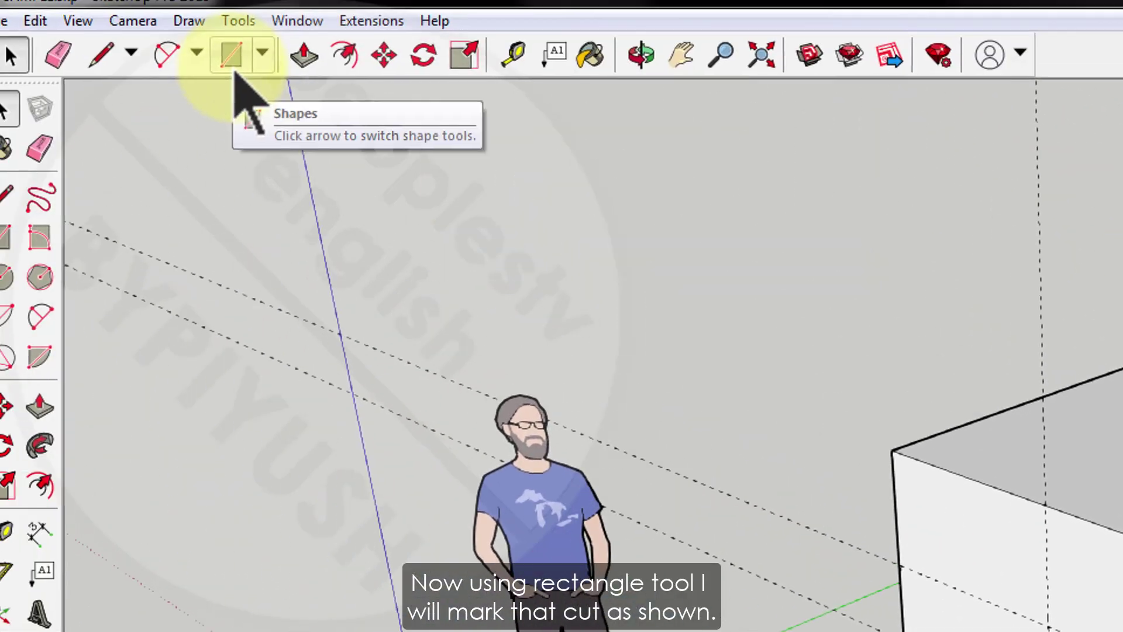
Draw a rectangle of about 2' 5/8" by 1' 2 7/8" between the four guide intersections on the front face.
{"action": "left_click", "coordinate": [231, 52]}
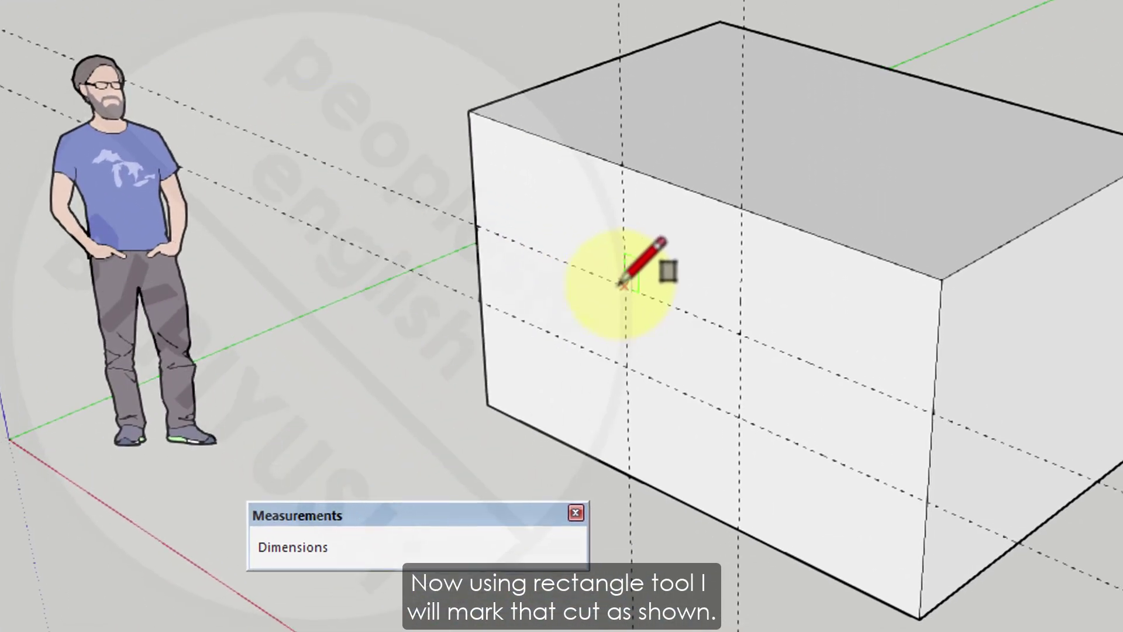
{"action": "left_click", "coordinate": [845, 463]}
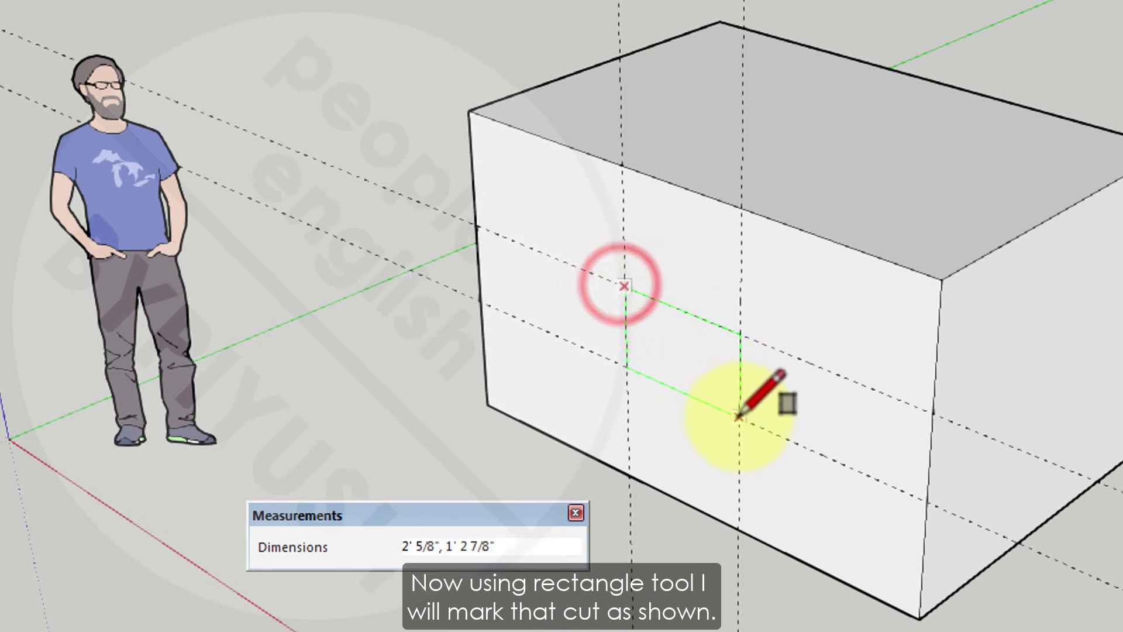
{"action": "left_click", "coordinate": [959, 592]}
{"action": "left_click", "coordinate": [739, 416]}
{"action": "key", "text": "space"}
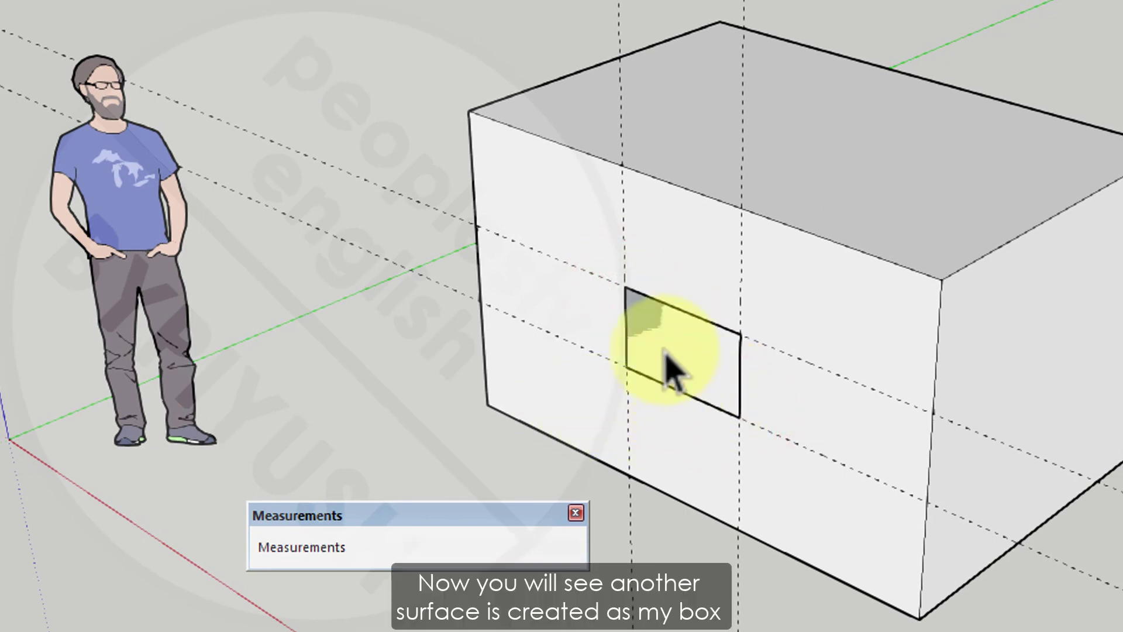
Explode the box group into separate faces and edges.
{"action": "left_click", "coordinate": [556, 395]}
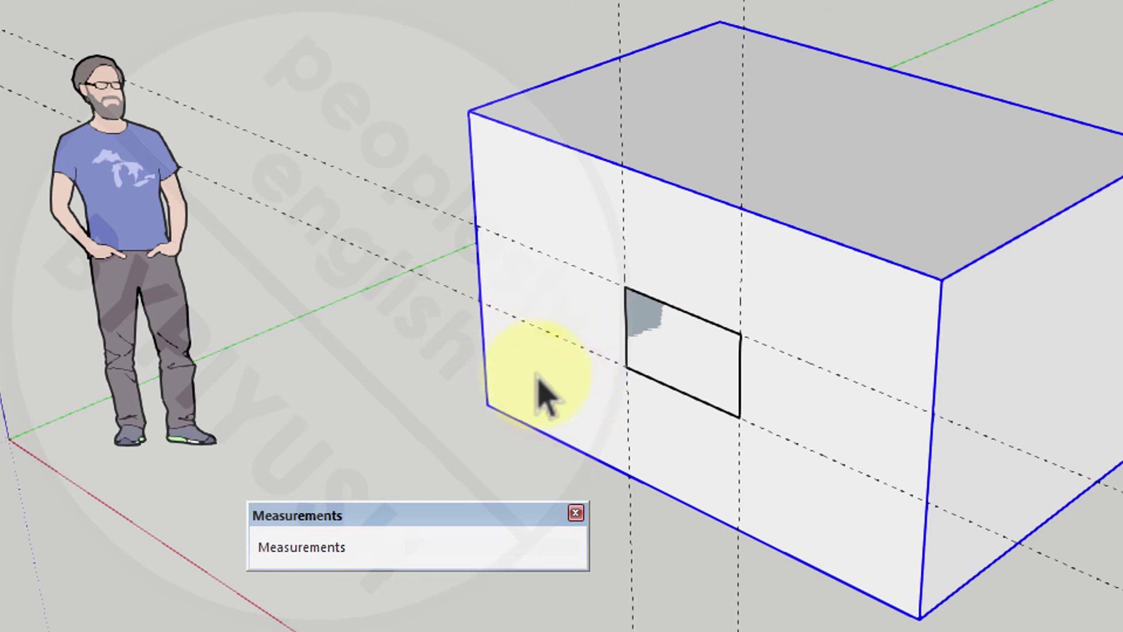
{"action": "right_click", "coordinate": [538, 376]}
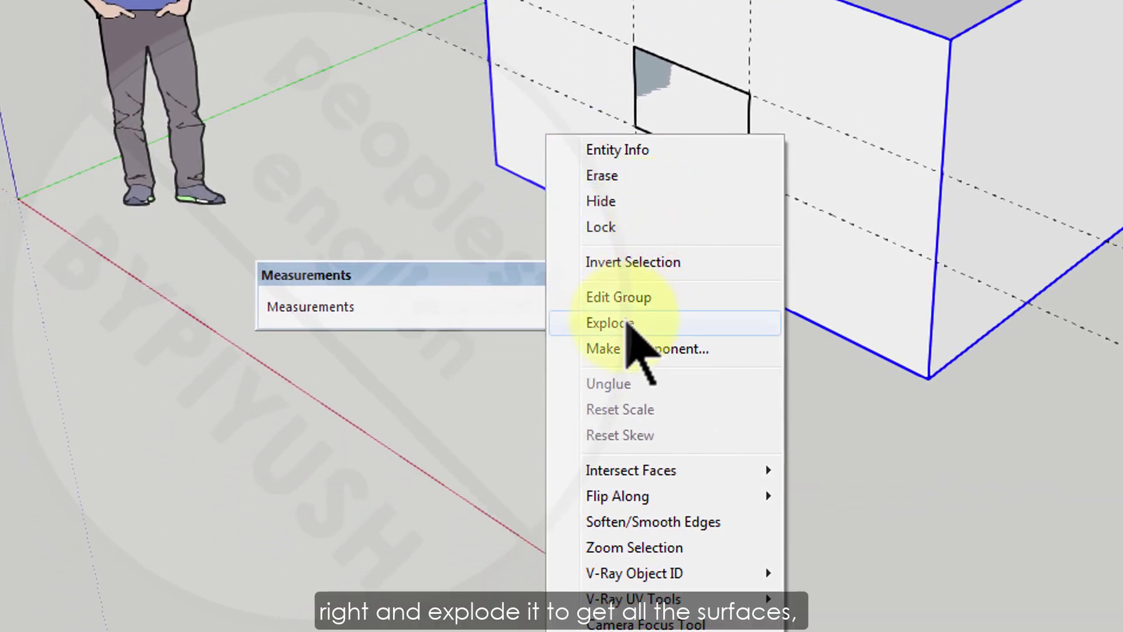
{"action": "left_click", "coordinate": [625, 321]}
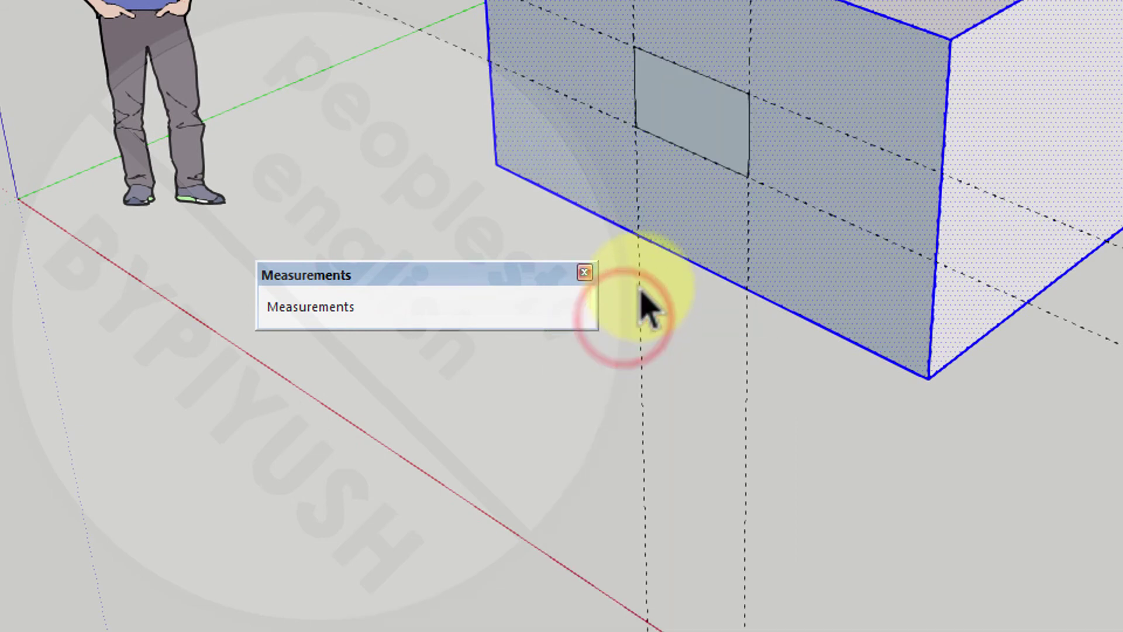
Push the small rectangle on the front face 5' into the box with Push/Pull to cut an opening.
{"action": "left_click", "coordinate": [694, 167]}
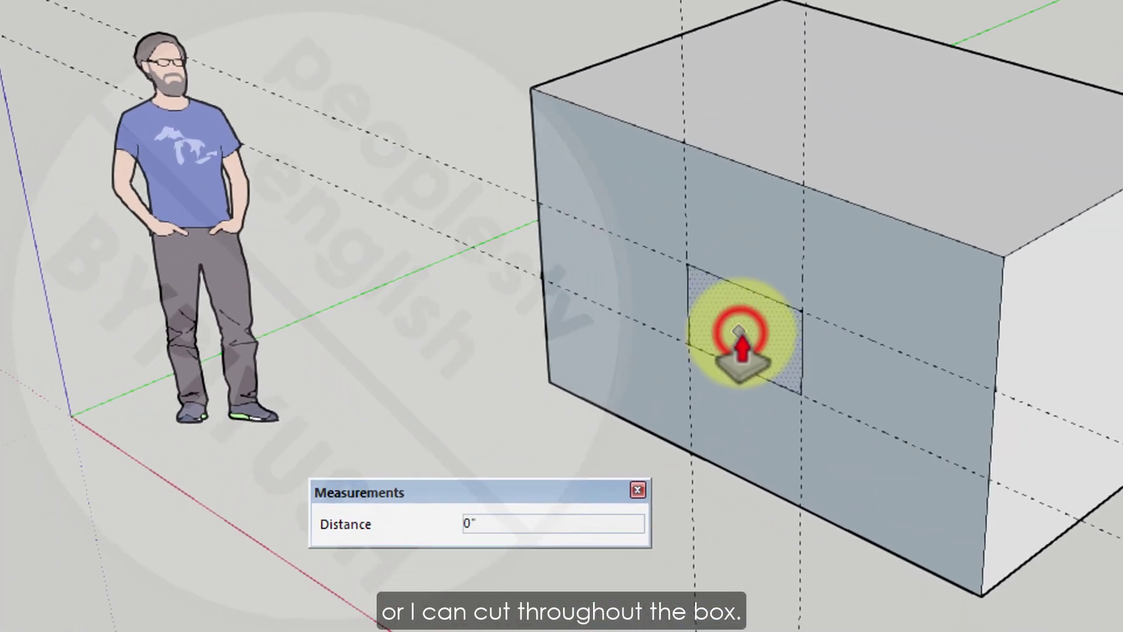
{"action": "left_click", "coordinate": [741, 333]}
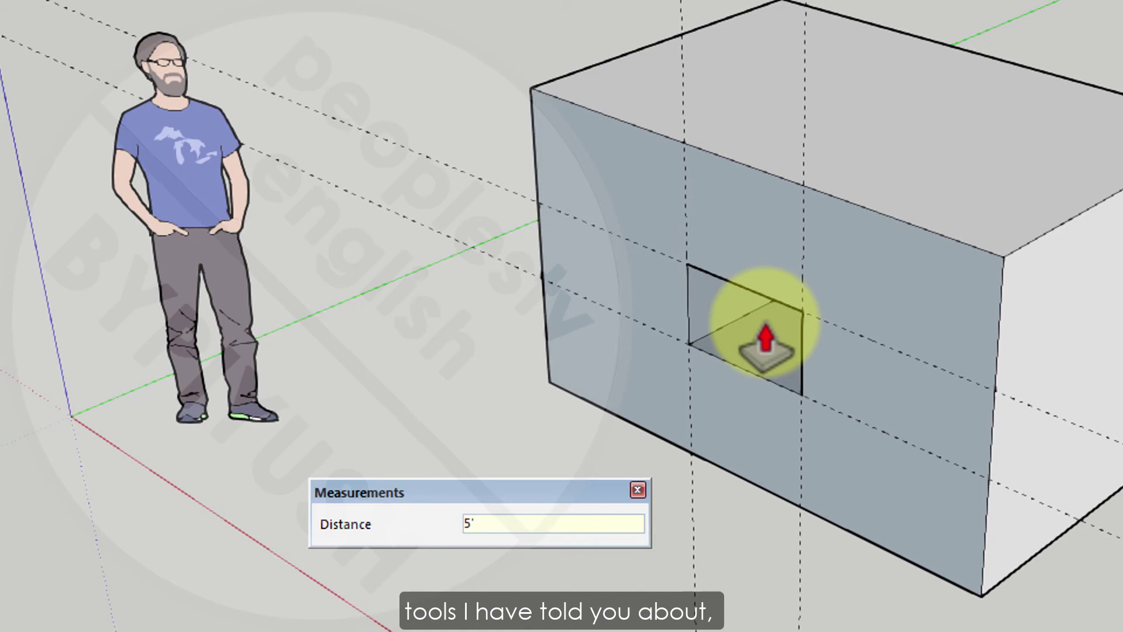
{"action": "key", "text": "space"}
{"action": "middle_click_drag", "start_coordinate": [758, 372], "coordinate": [855, 351]}
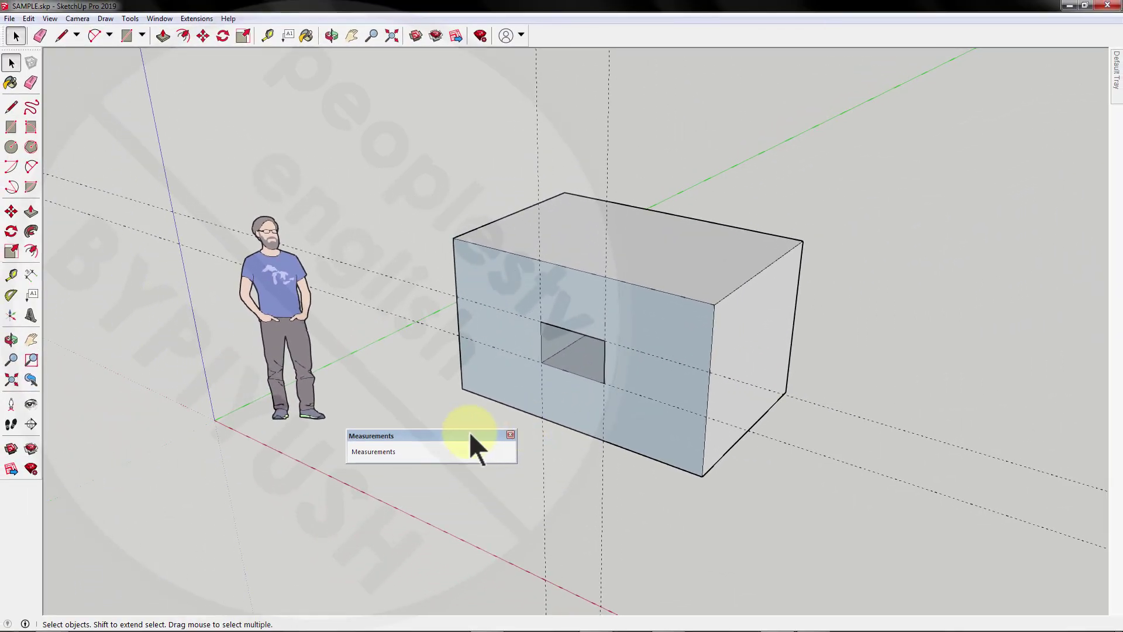
{"action": "double_click", "coordinate": [465, 434]}
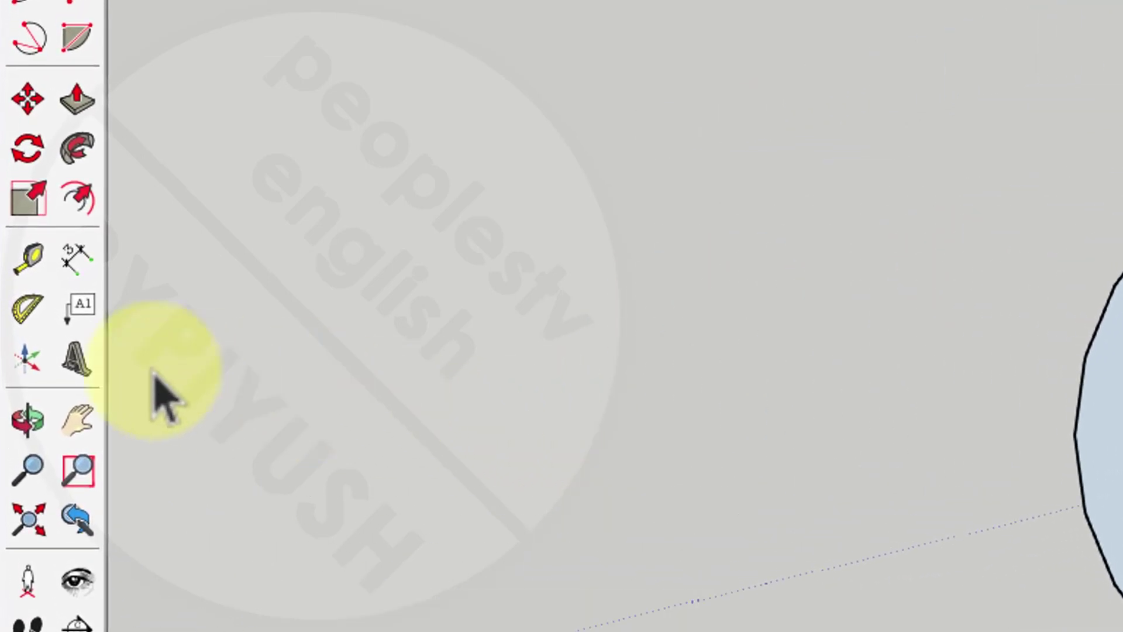
Create a Protractor guide through the circle's center at 15 degrees from a reference line along the red axis.
{"action": "left_click", "coordinate": [26, 310]}
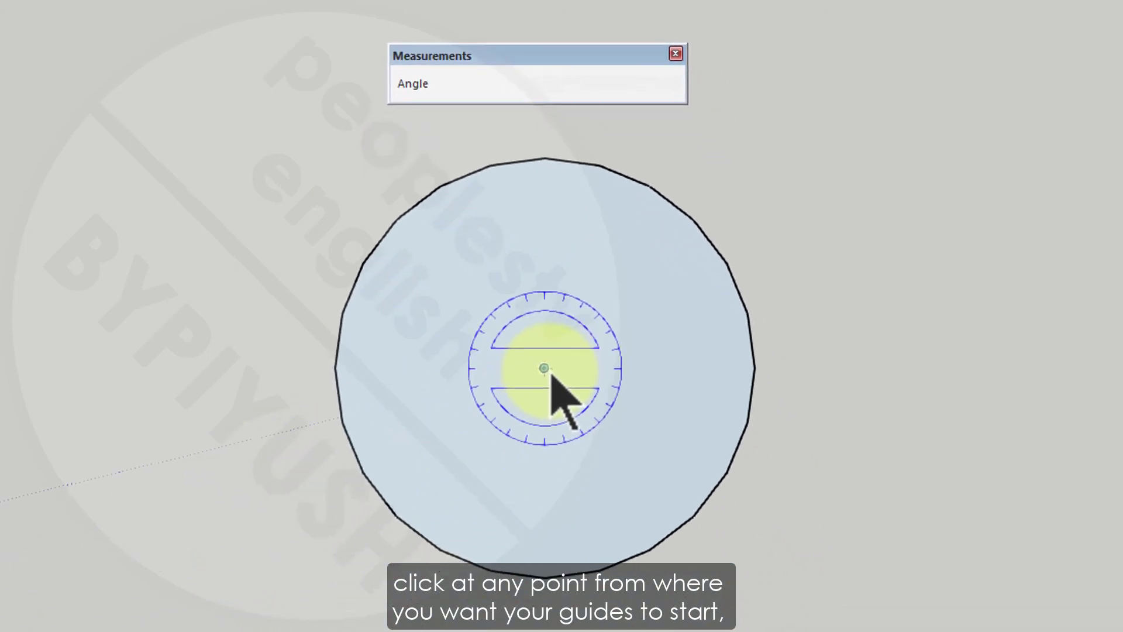
{"action": "left_click", "coordinate": [549, 370]}
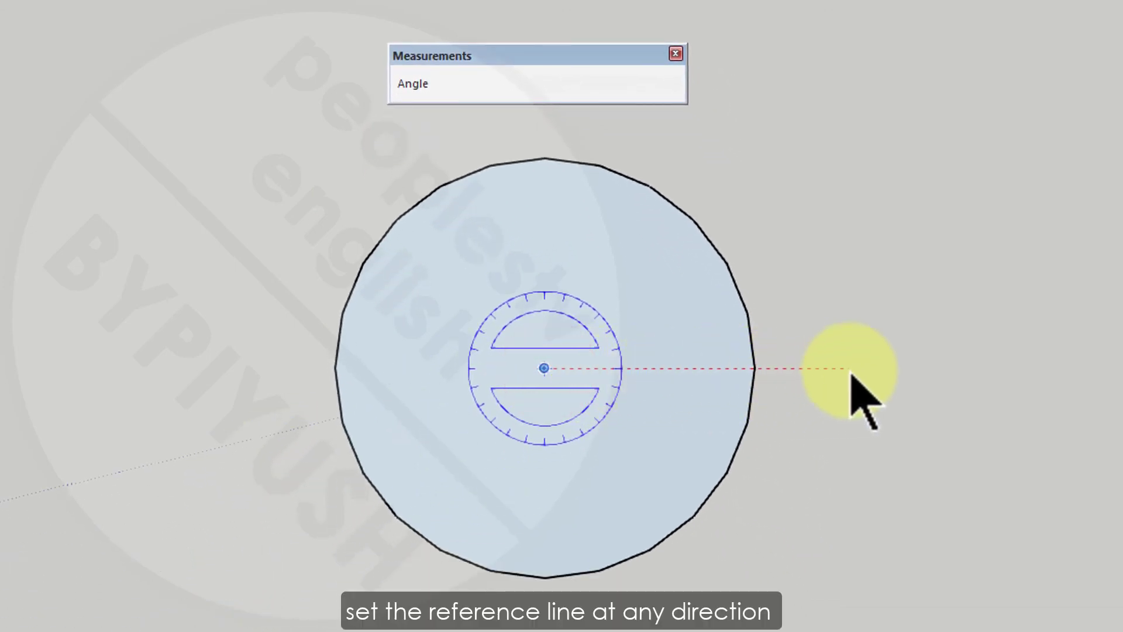
{"action": "left_click", "coordinate": [851, 369]}
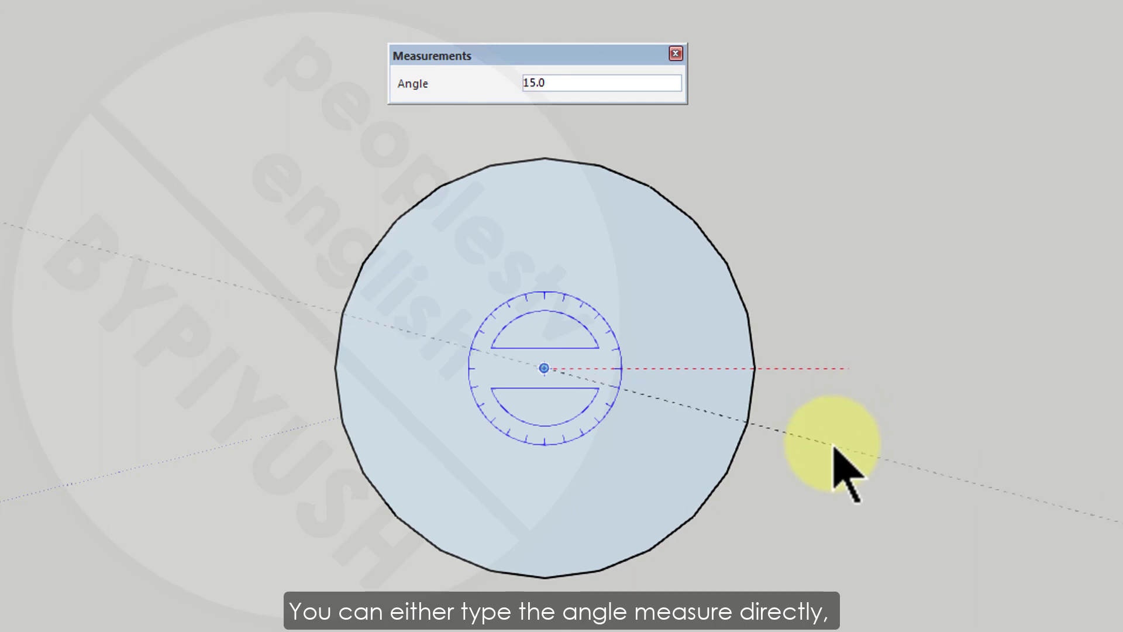
{"action": "type", "text": "15"}
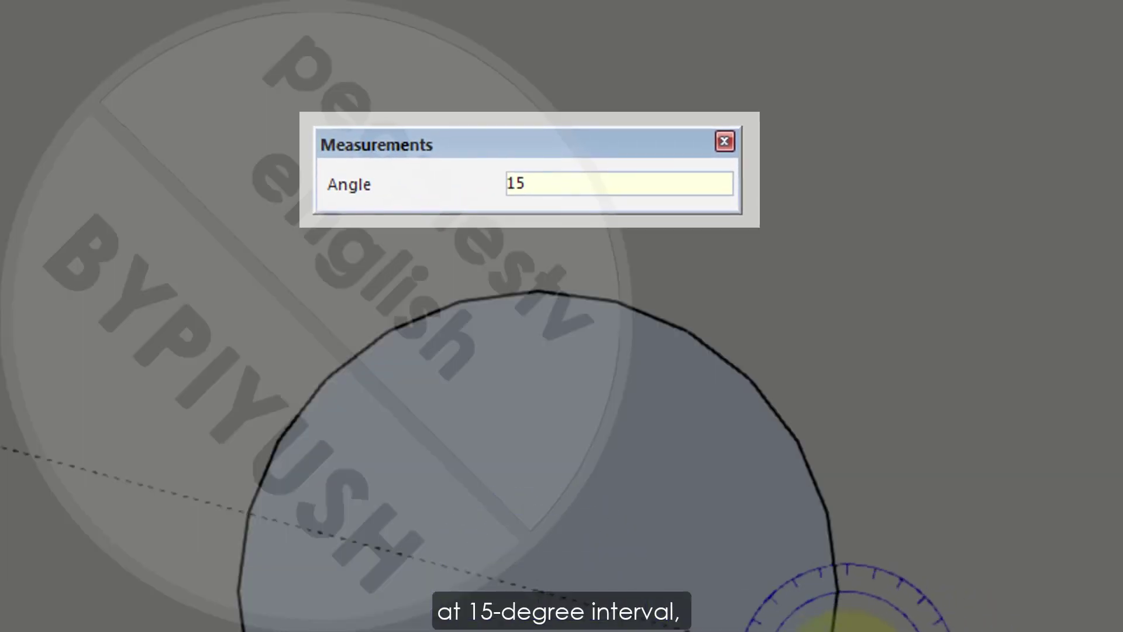
Create a second Protractor guide through the circle's center at 30 degrees from the red-axis reference line.
{"action": "left_click", "coordinate": [536, 591]}
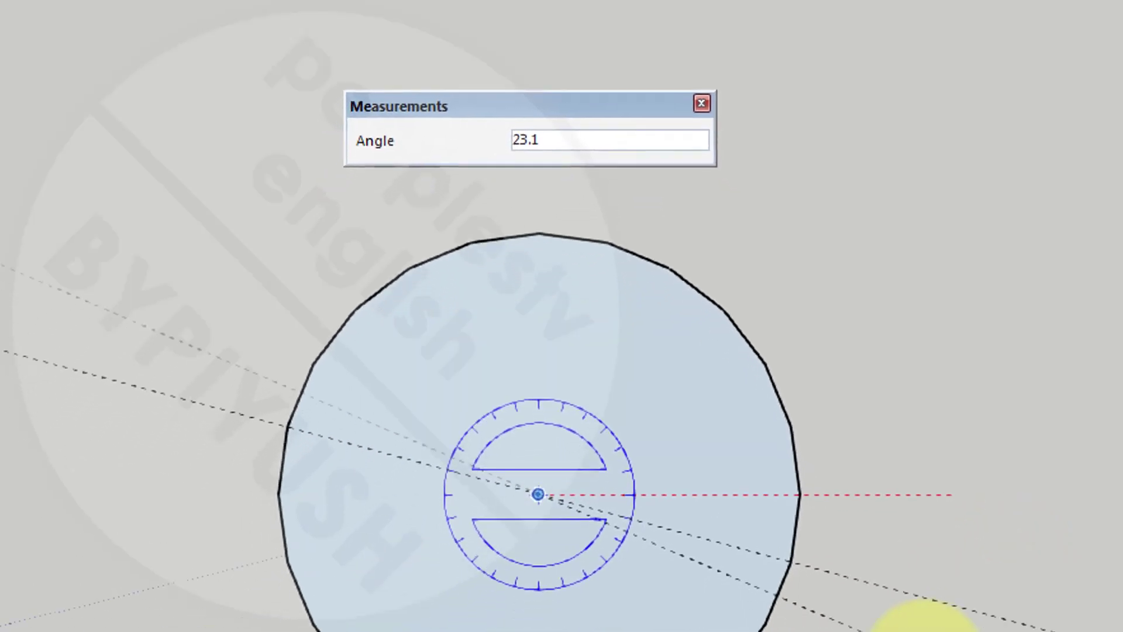
{"action": "type", "text": "30"}
{"action": "key", "text": "Return"}
Create a third Protractor guide through the circle's center, steeper than the 30-degree one, using the same red-axis reference.
{"action": "left_click", "coordinate": [540, 486]}
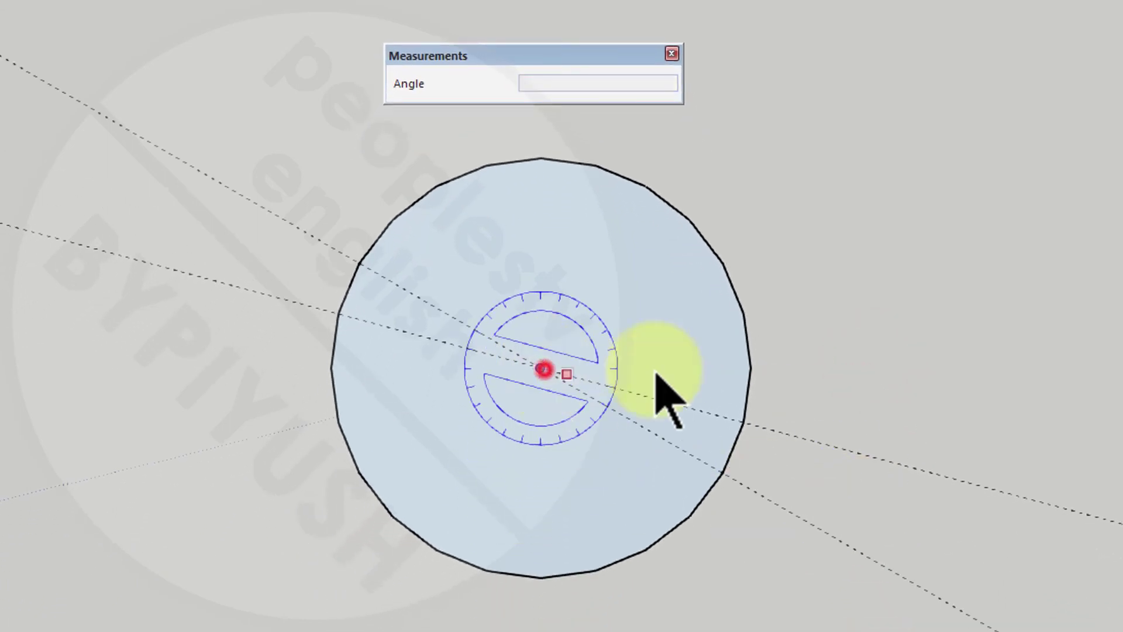
{"action": "left_click", "coordinate": [848, 368]}
{"action": "left_click", "coordinate": [787, 579]}
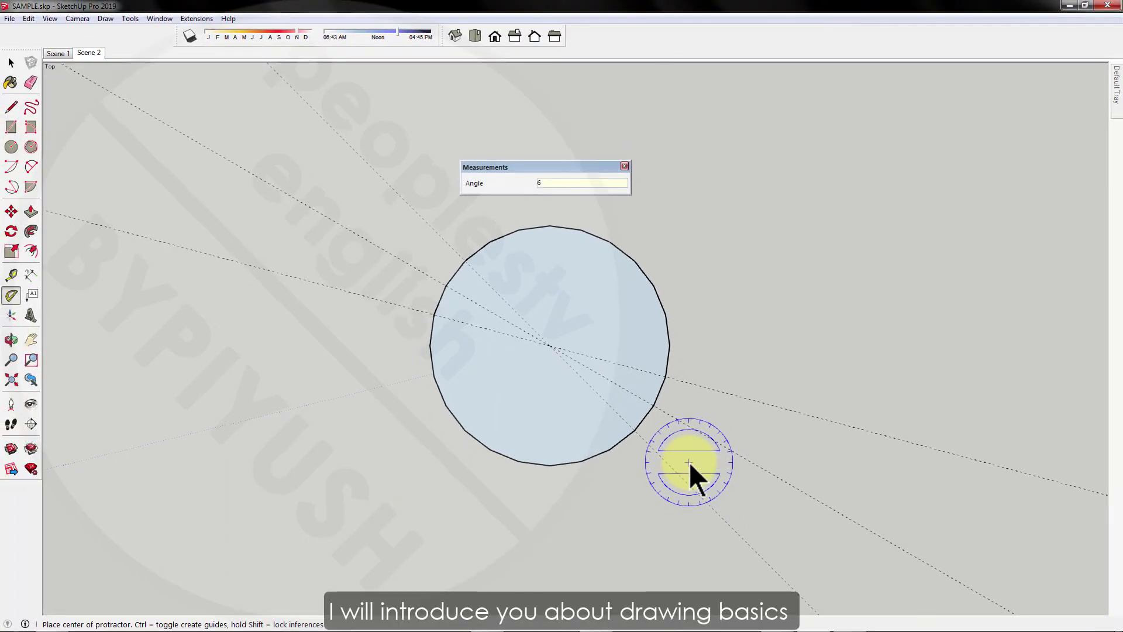